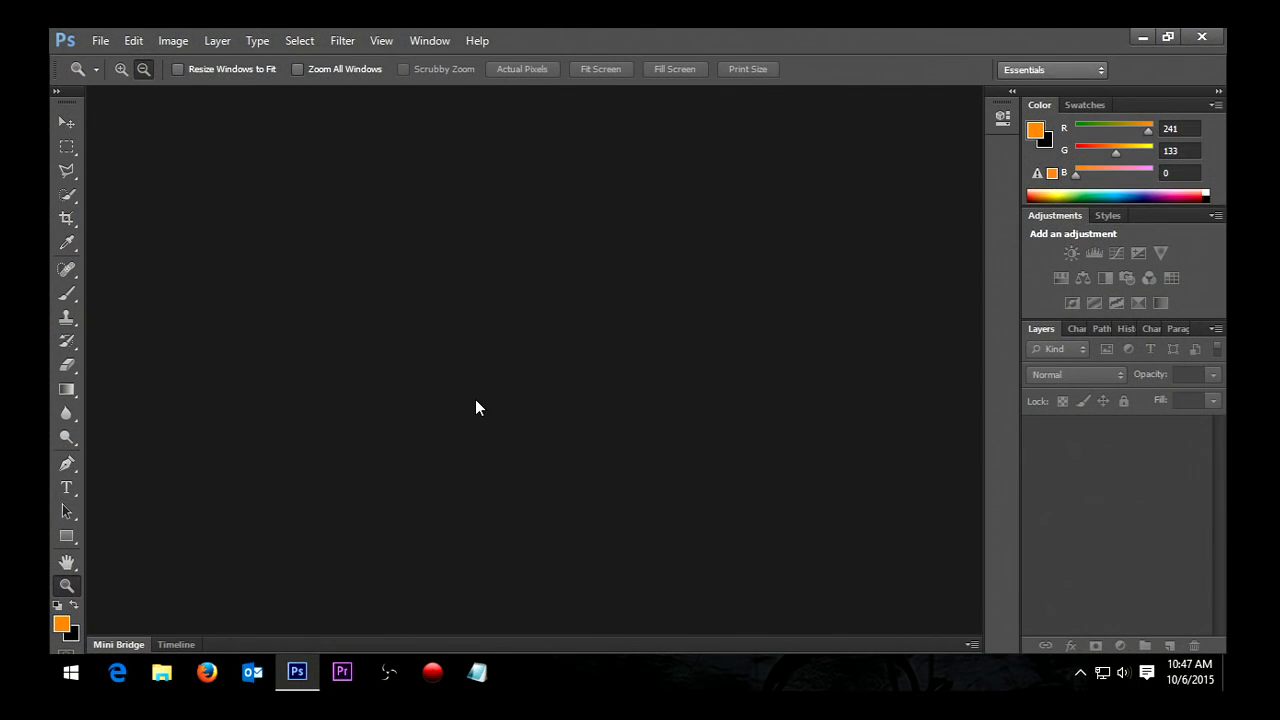
# Step: Open the File menu in the empty Photoshop workspace
pyautogui.click(101, 41)
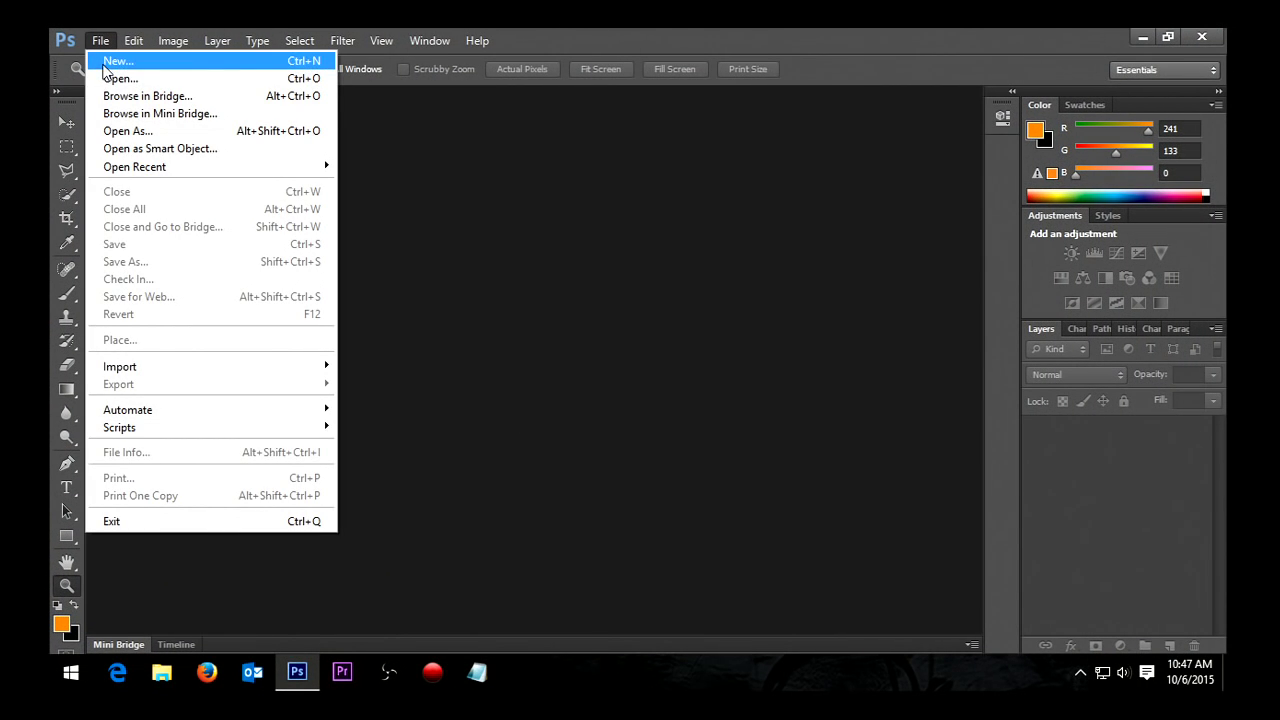
# Step: Create Untitled-1, a 1280 × 720 px, 72 ppi RGB document with a transparent background
pyautogui.click(108, 59)
pyautogui.doubleClick(622, 268)
pyautogui.doubleClick(626, 296)
pyautogui.doubleClick(618, 268)
pyautogui.click(622, 295)
pyautogui.click(593, 268)
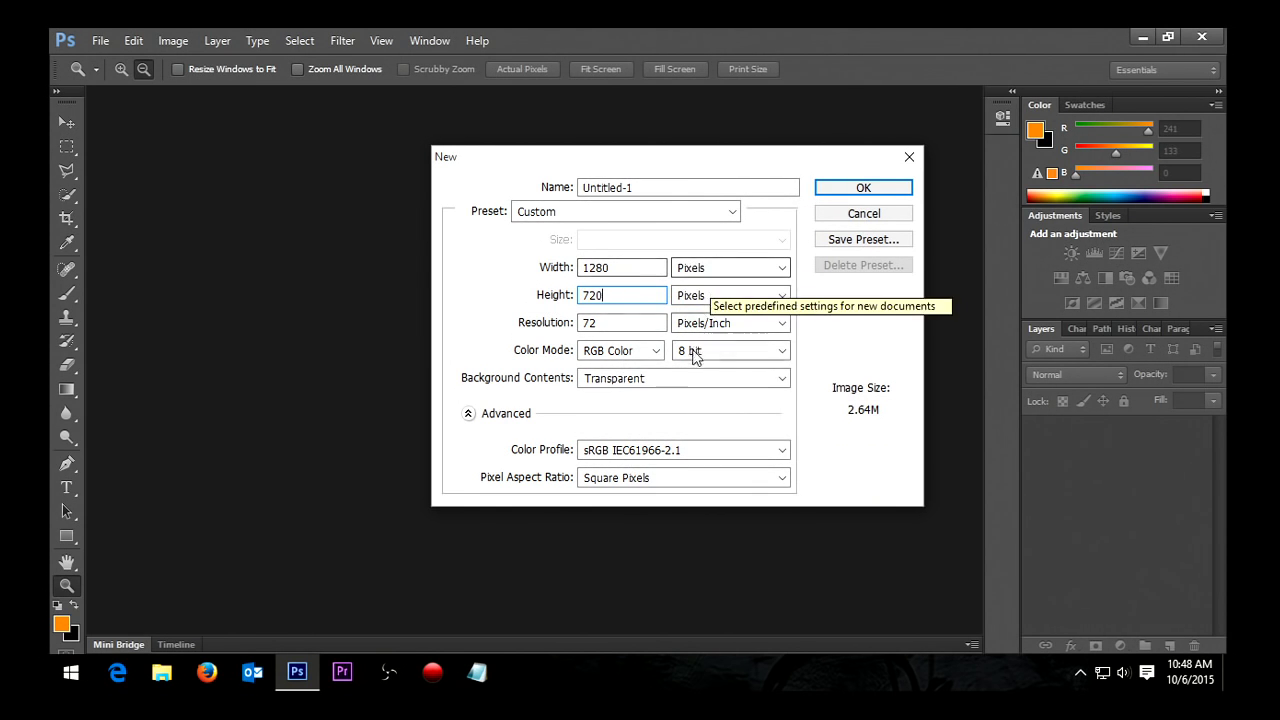
pyautogui.click(538, 267)
pyautogui.click(533, 296)
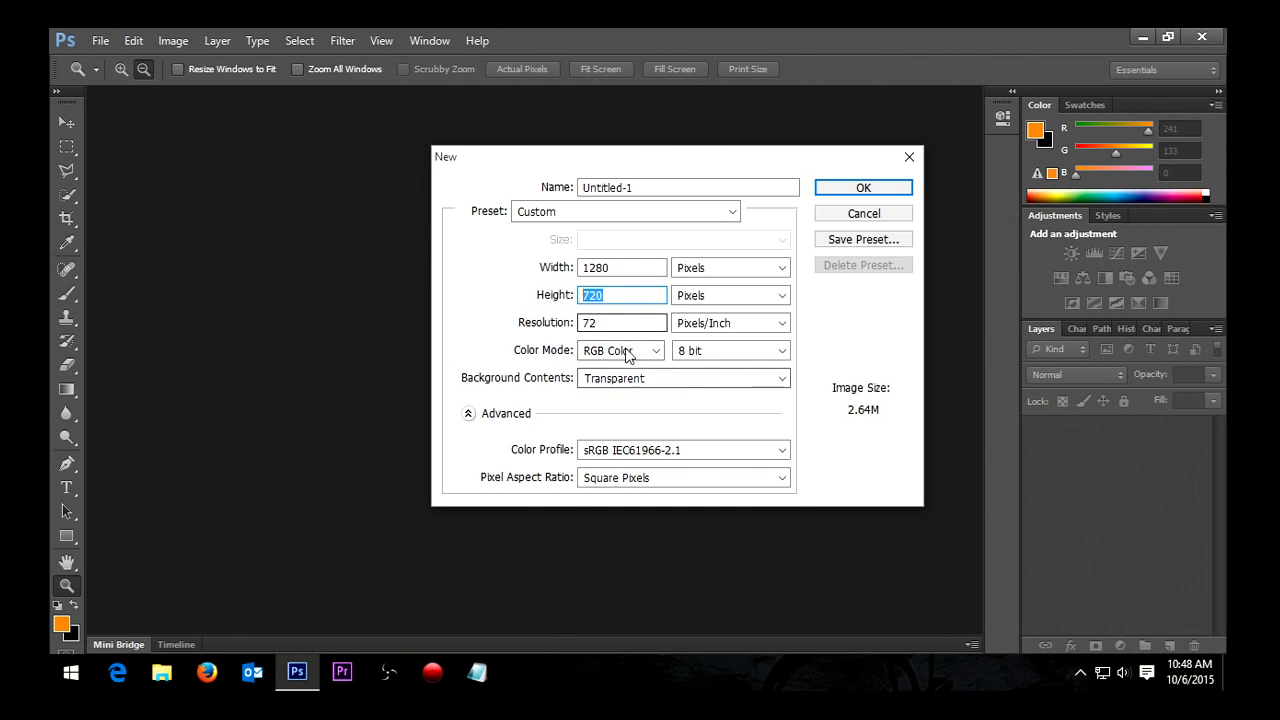
pyautogui.click(889, 191)
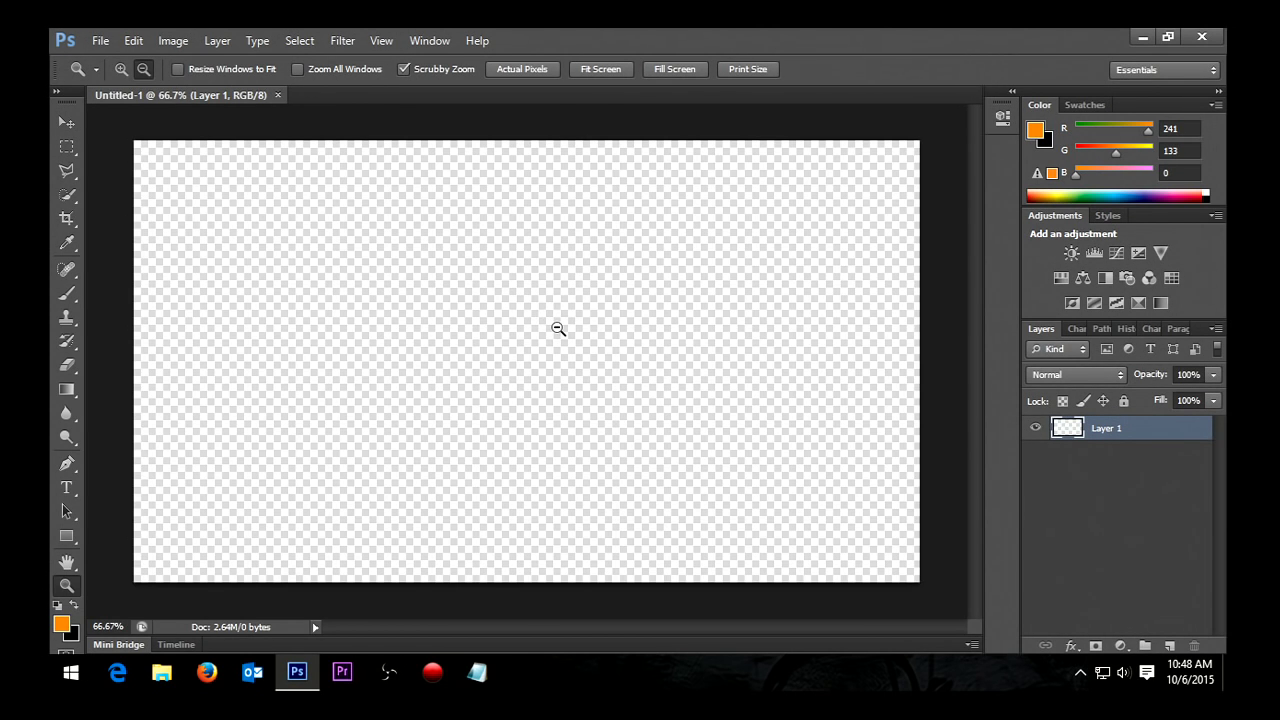
pyautogui.click(209, 673)
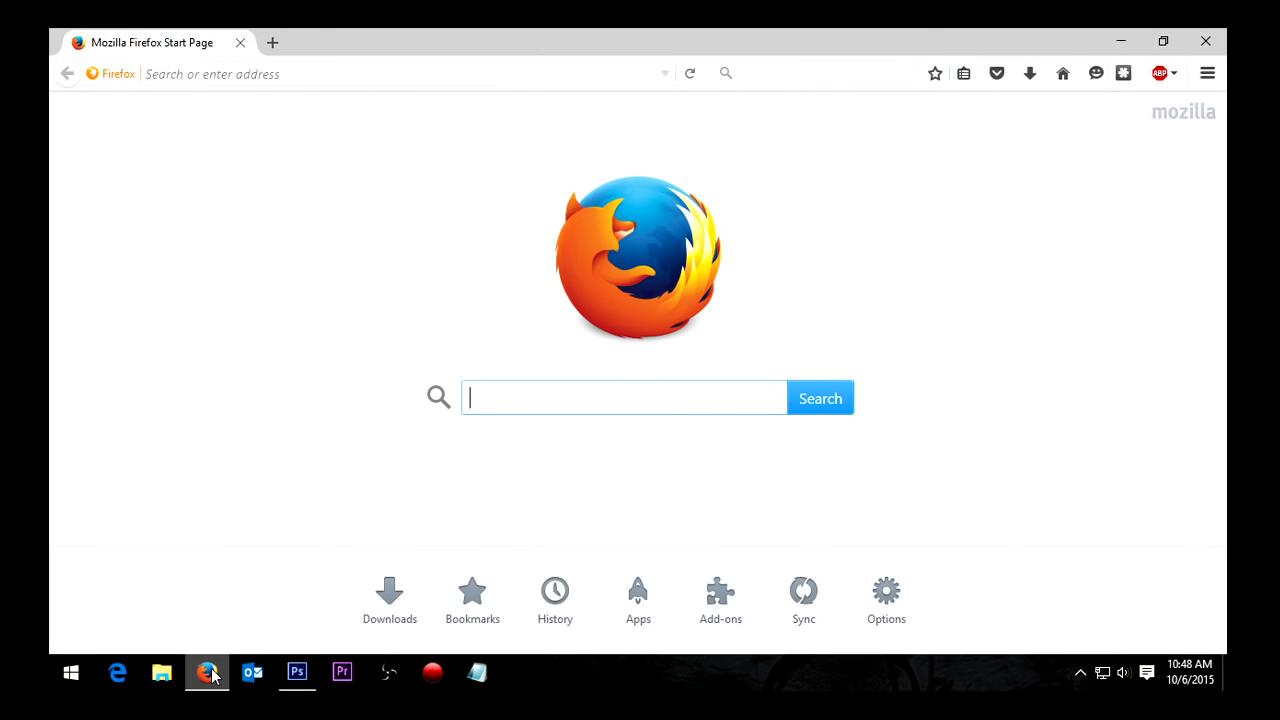
# Step: Load Google Images and search for 'battlefield hardline'
pyautogui.click(408, 74)
pyautogui.write('ima')
pyautogui.press('Return')
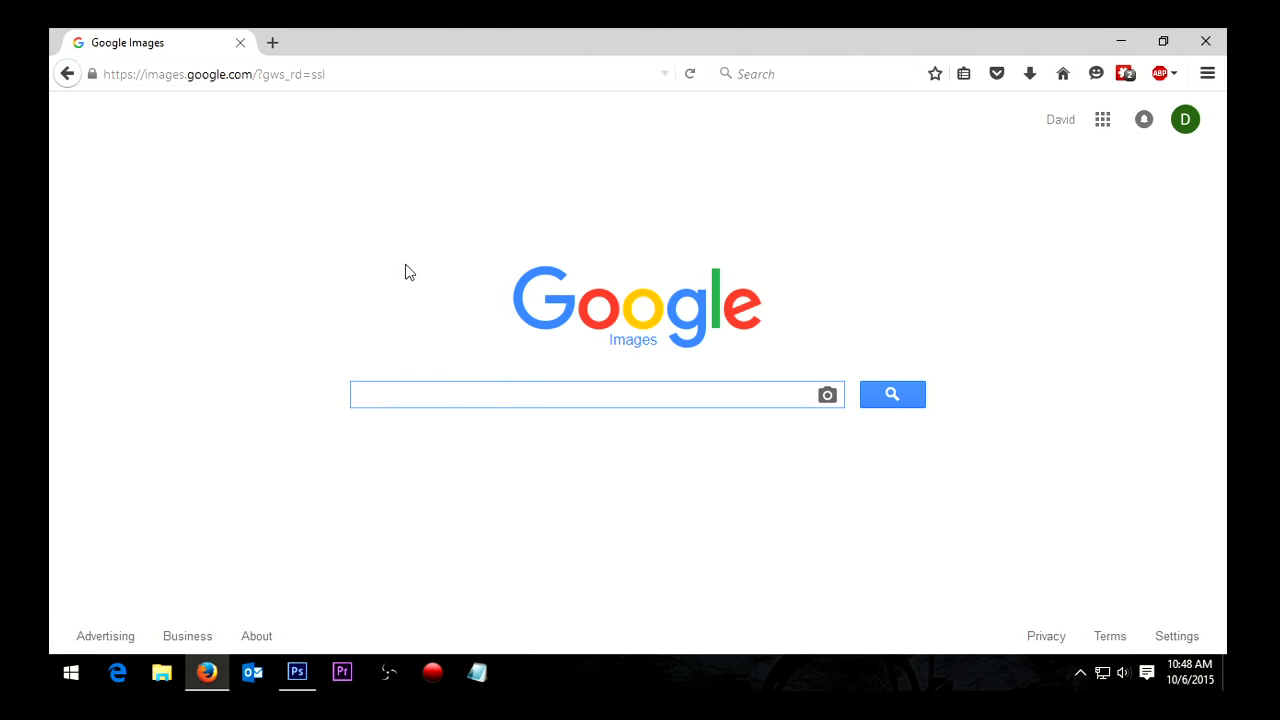
pyautogui.write('attlefield hardline')
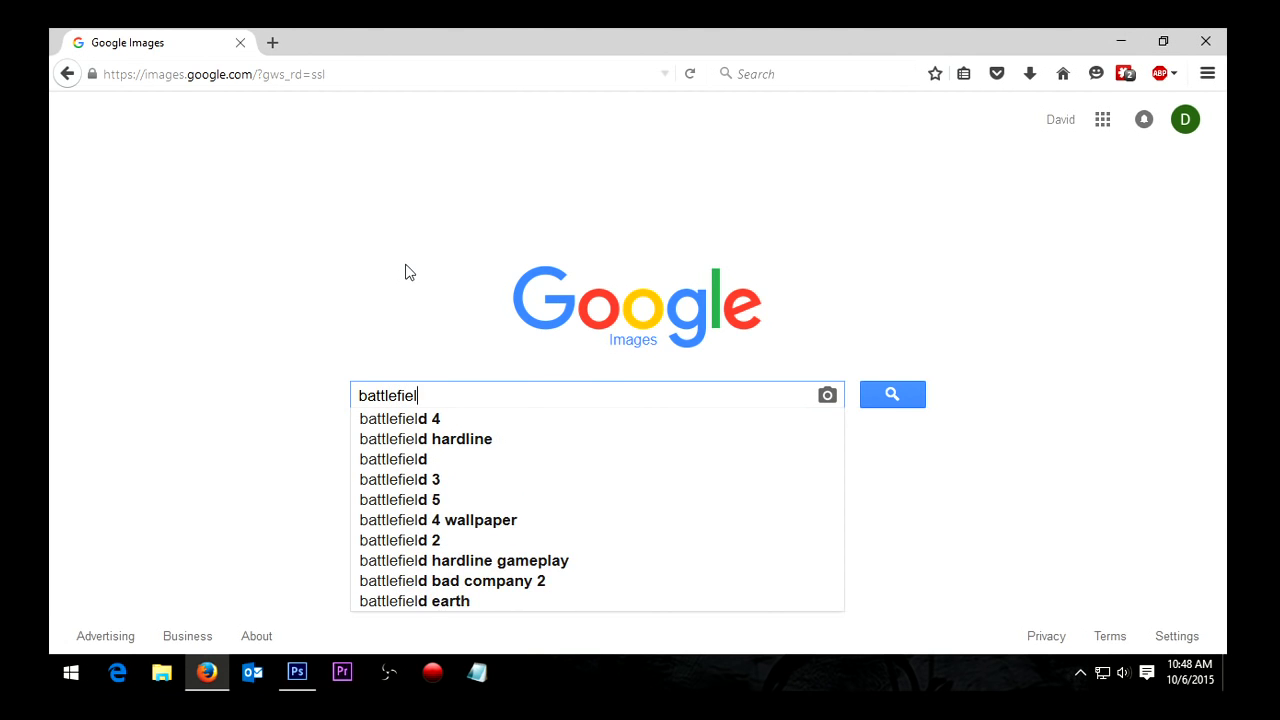
pyautogui.press('Return')
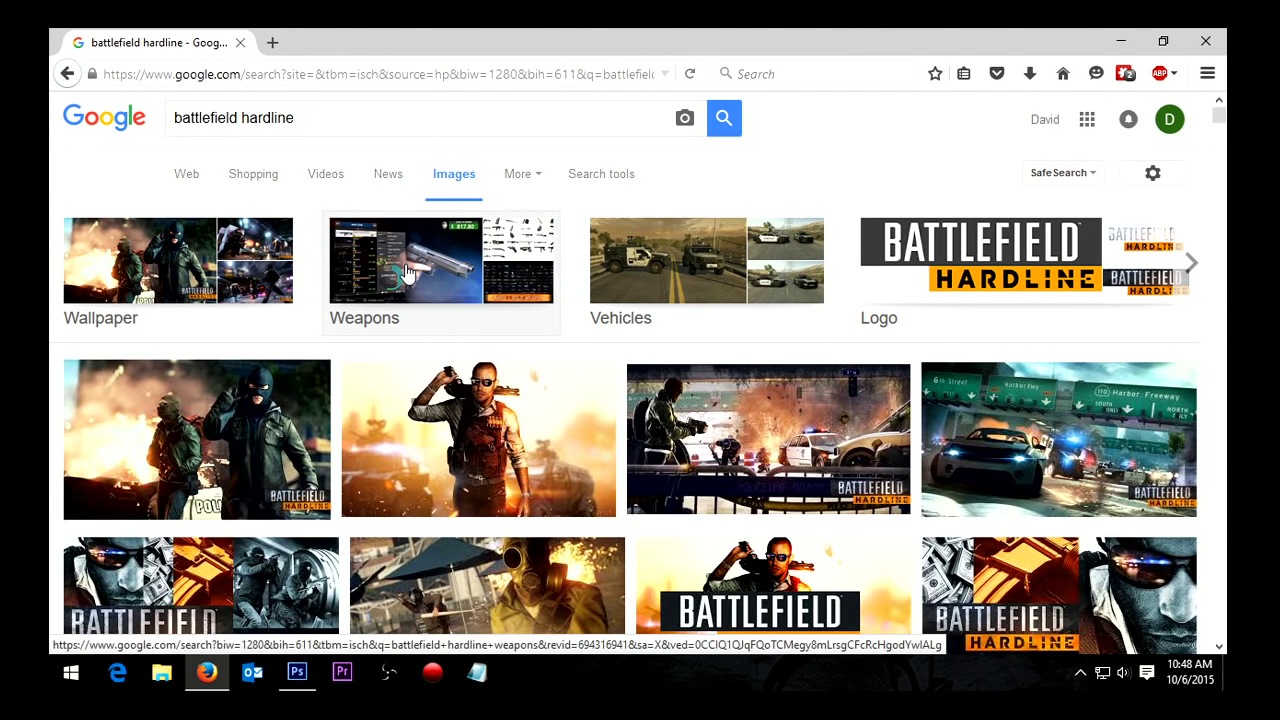
# Step: Filter results to larger than 4 MP and preview the 5760 × 3240 GameSpot screenshot
pyautogui.click(615, 178)
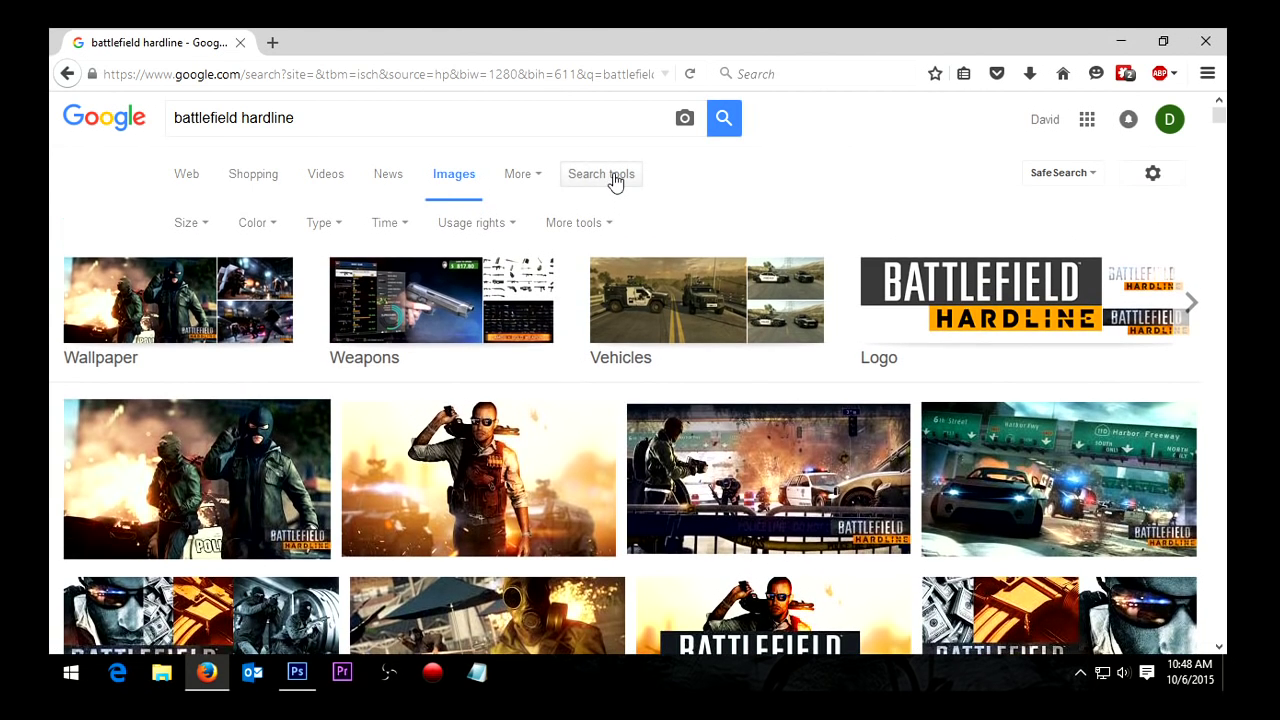
pyautogui.click(188, 223)
pyautogui.moveTo(200, 362)
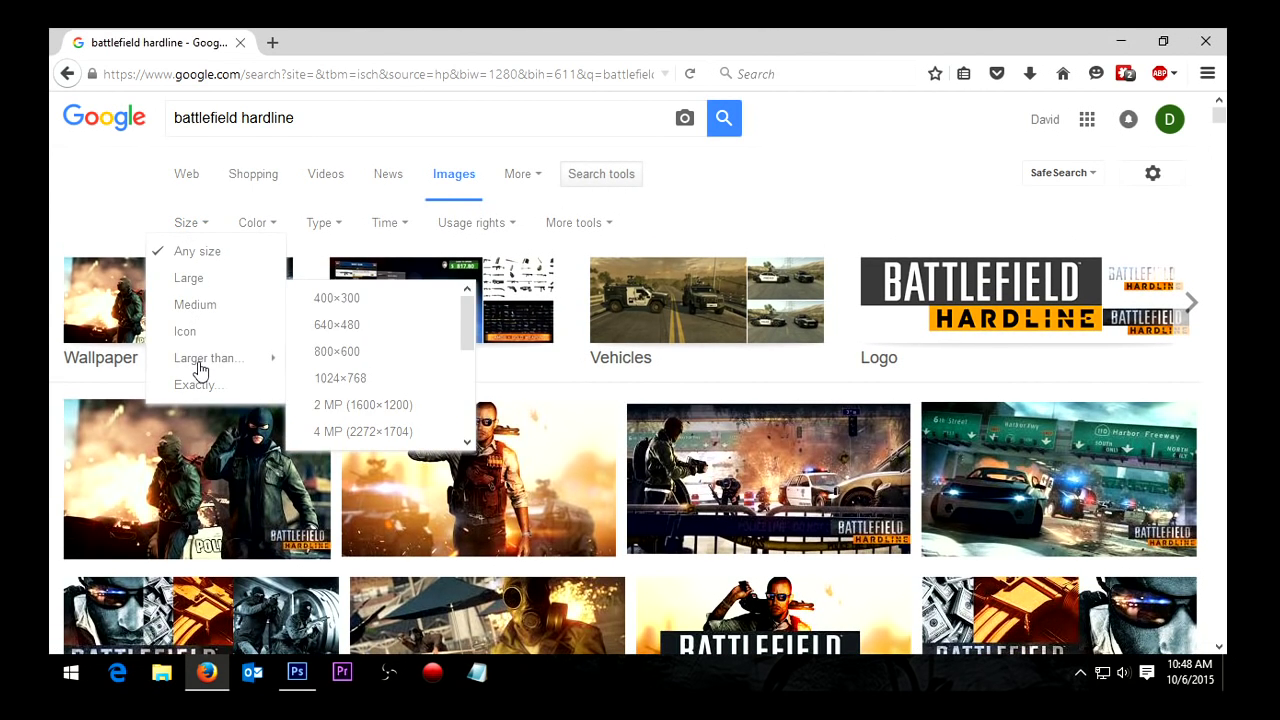
pyautogui.click(356, 433)
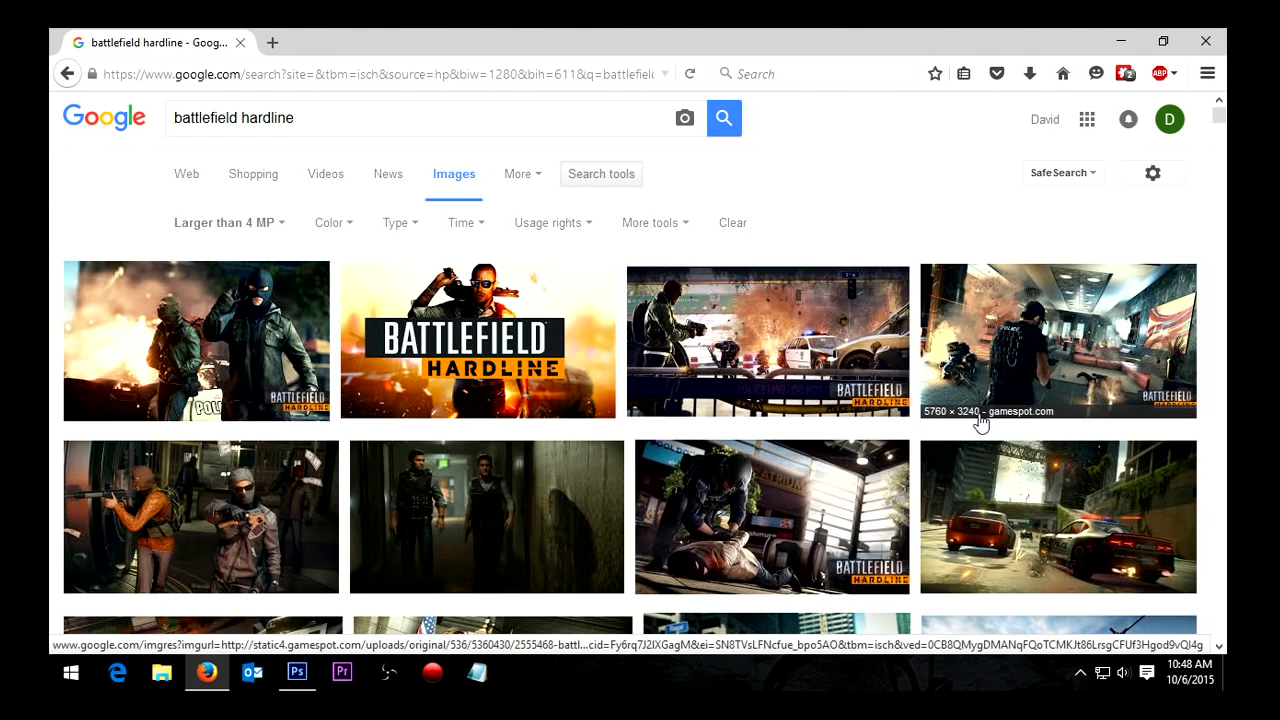
pyautogui.click(1023, 330)
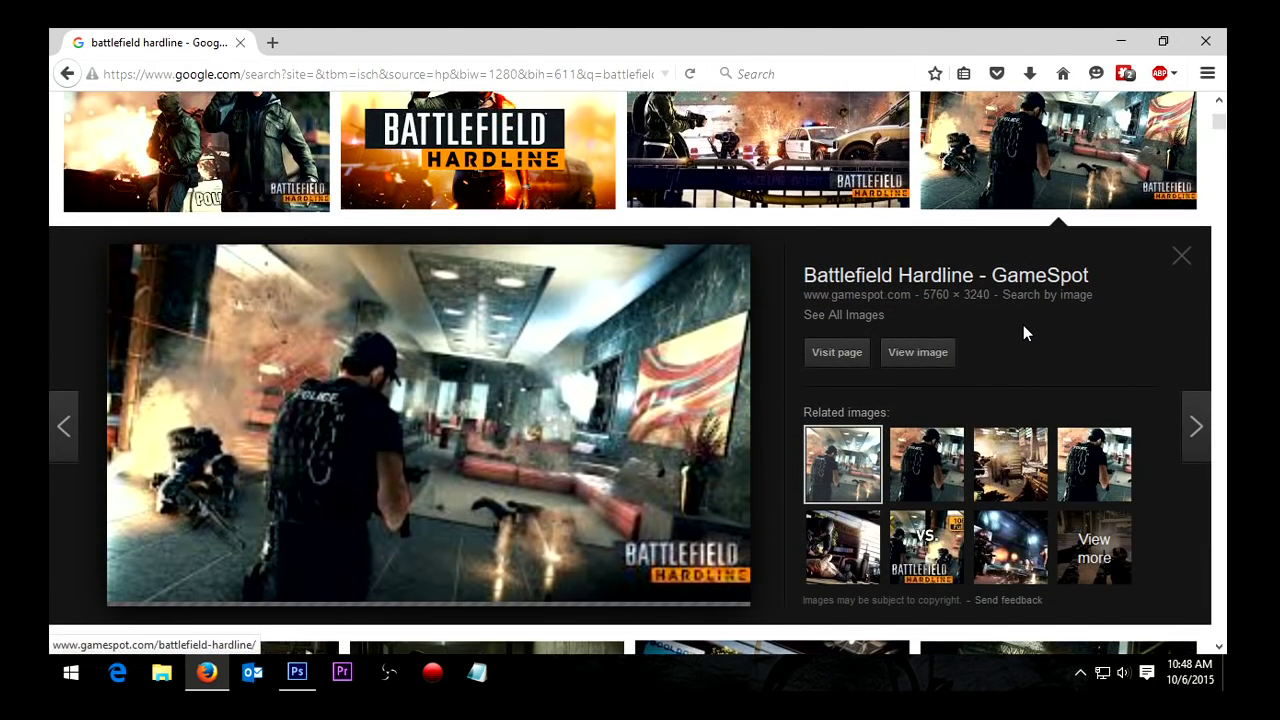
# Step: Open the full-size GameSpot police officer screenshot, check its zoom, and copy the image
pyautogui.click(904, 353)
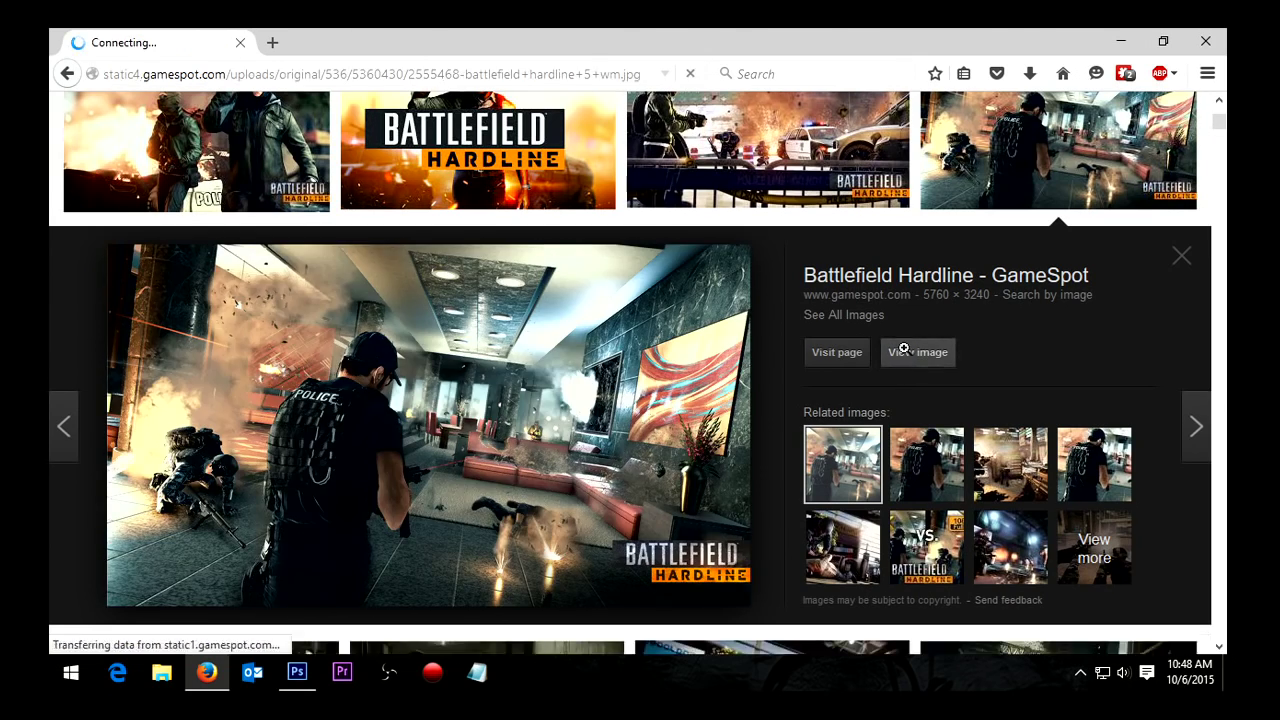
pyautogui.click(505, 277)
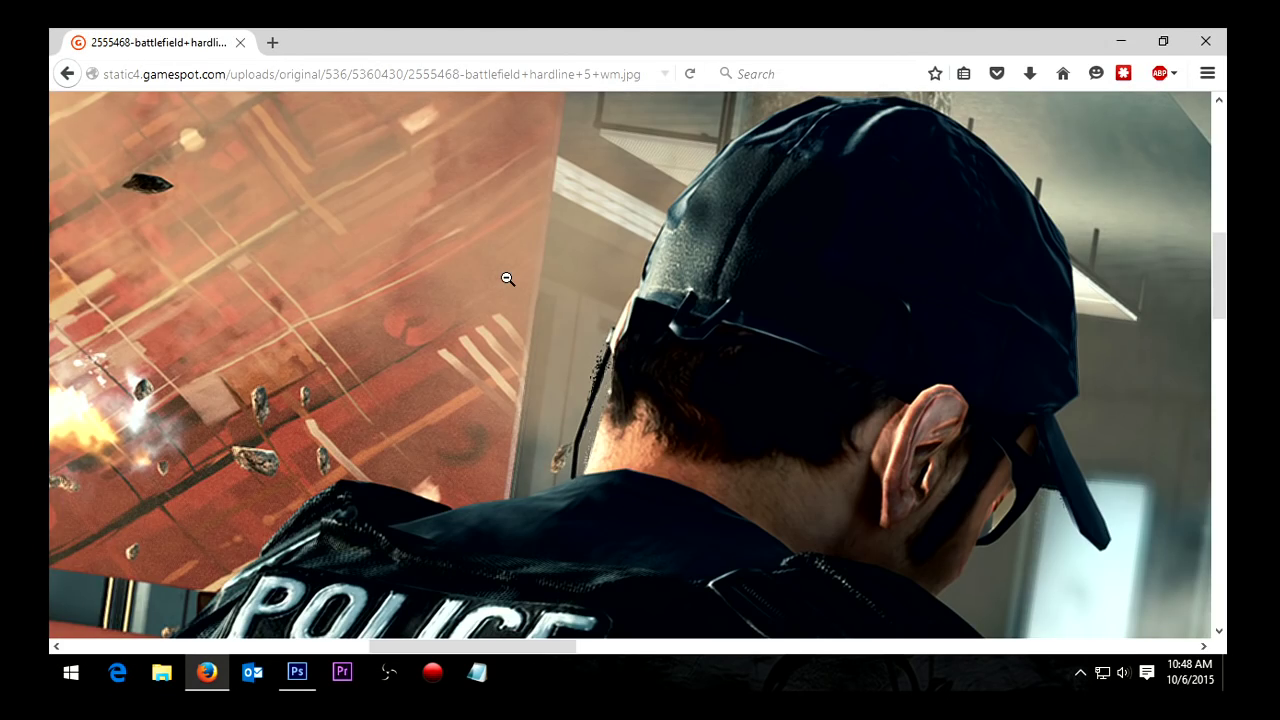
pyautogui.click(507, 278)
pyautogui.click(543, 285)
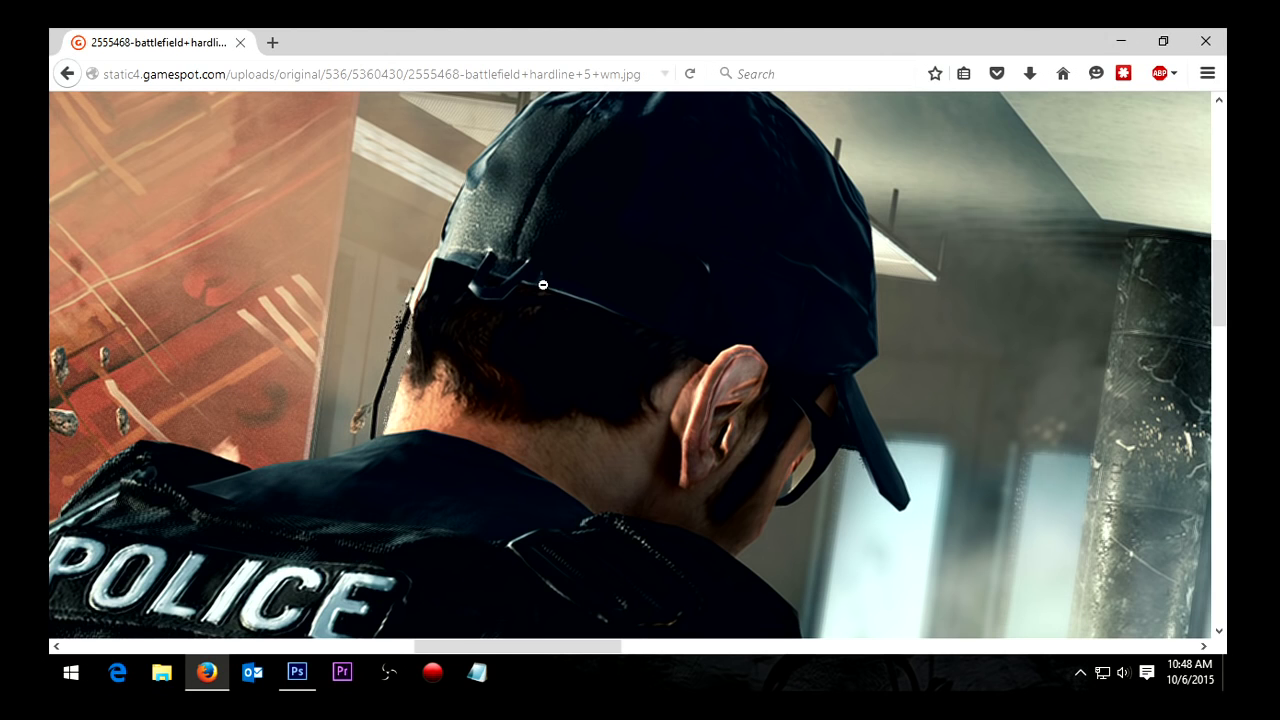
pyautogui.click(543, 285)
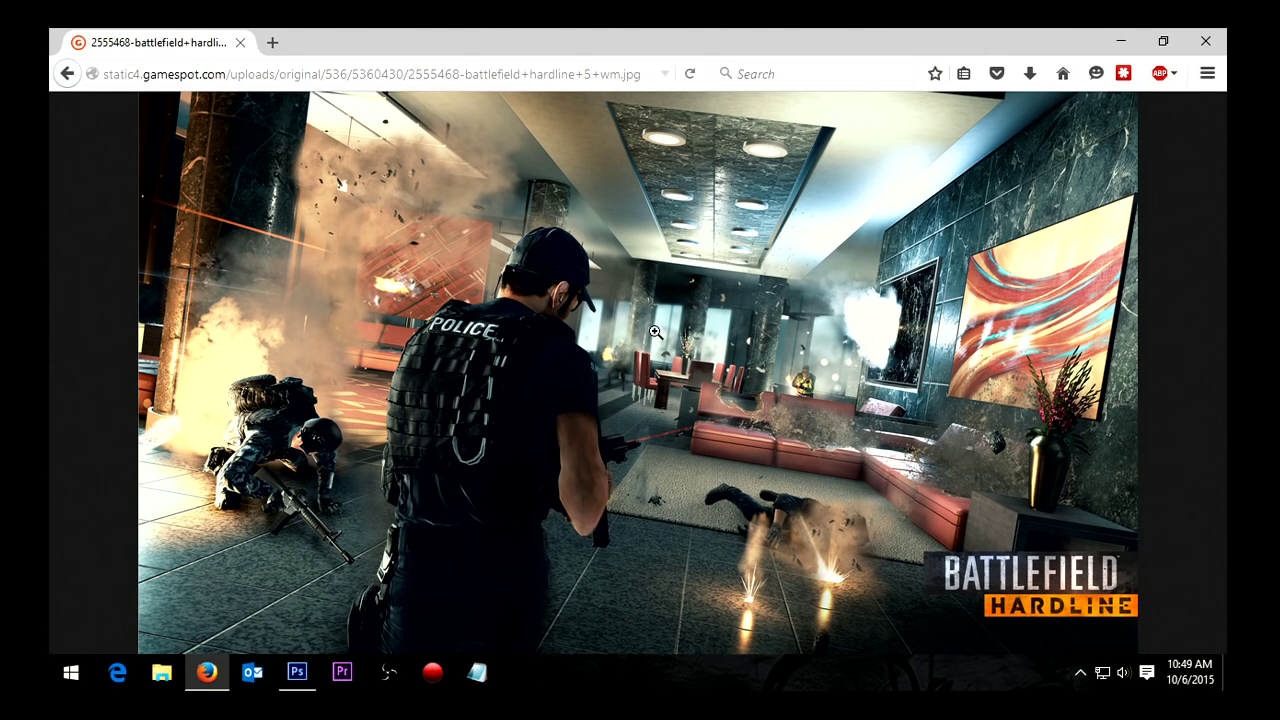
pyautogui.rightClick(640, 302)
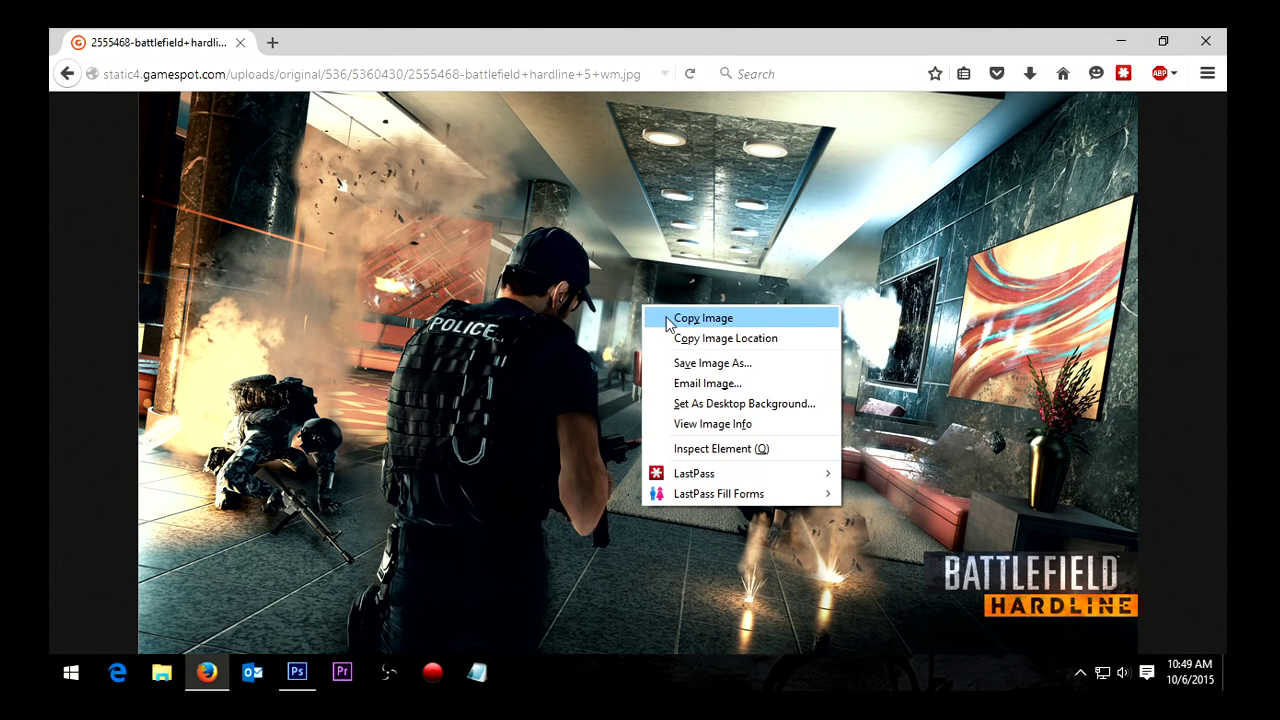
pyautogui.click(666, 317)
# Step: Paste the copied screenshot into Untitled-1 in Photoshop
pyautogui.click(297, 670)
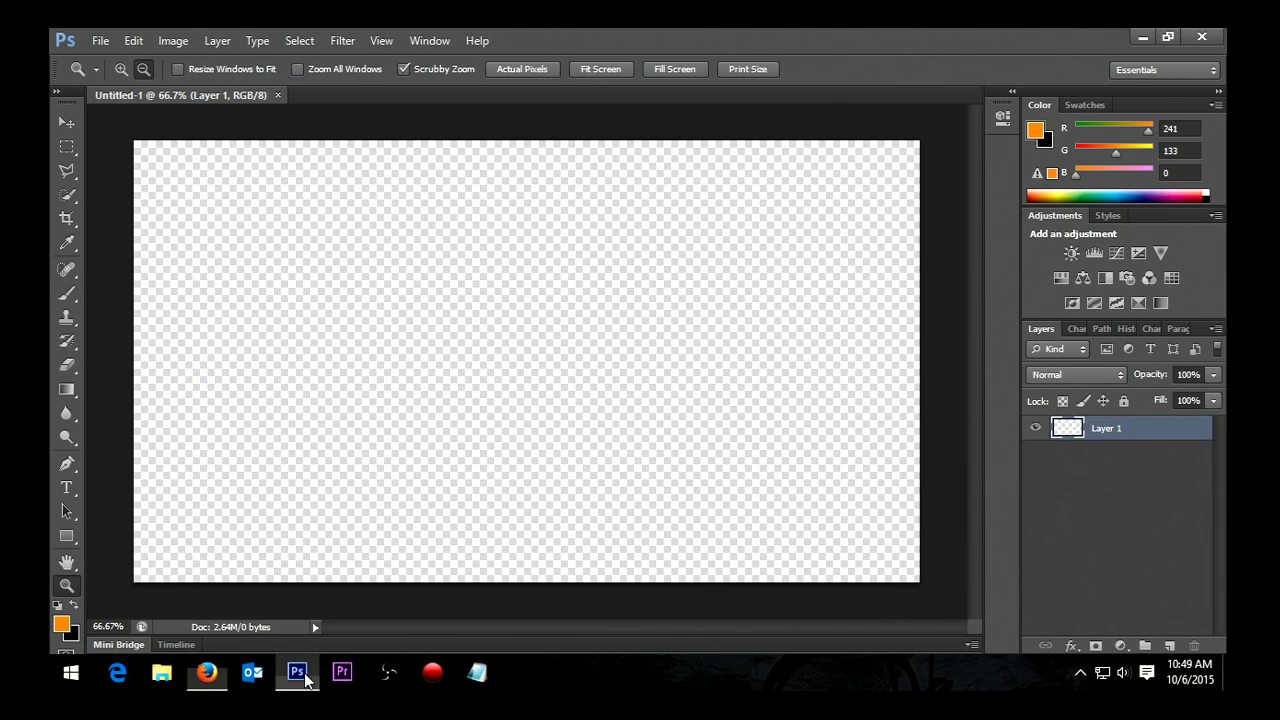
pyautogui.click(128, 42)
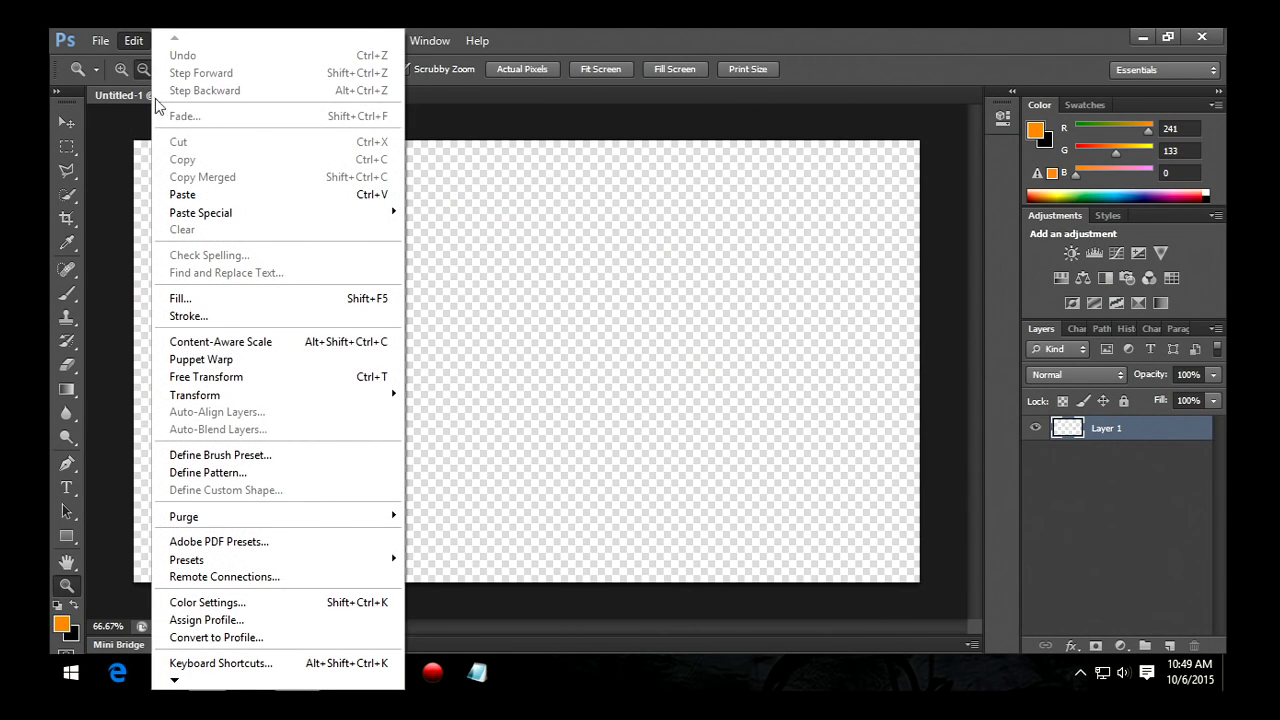
pyautogui.click(190, 197)
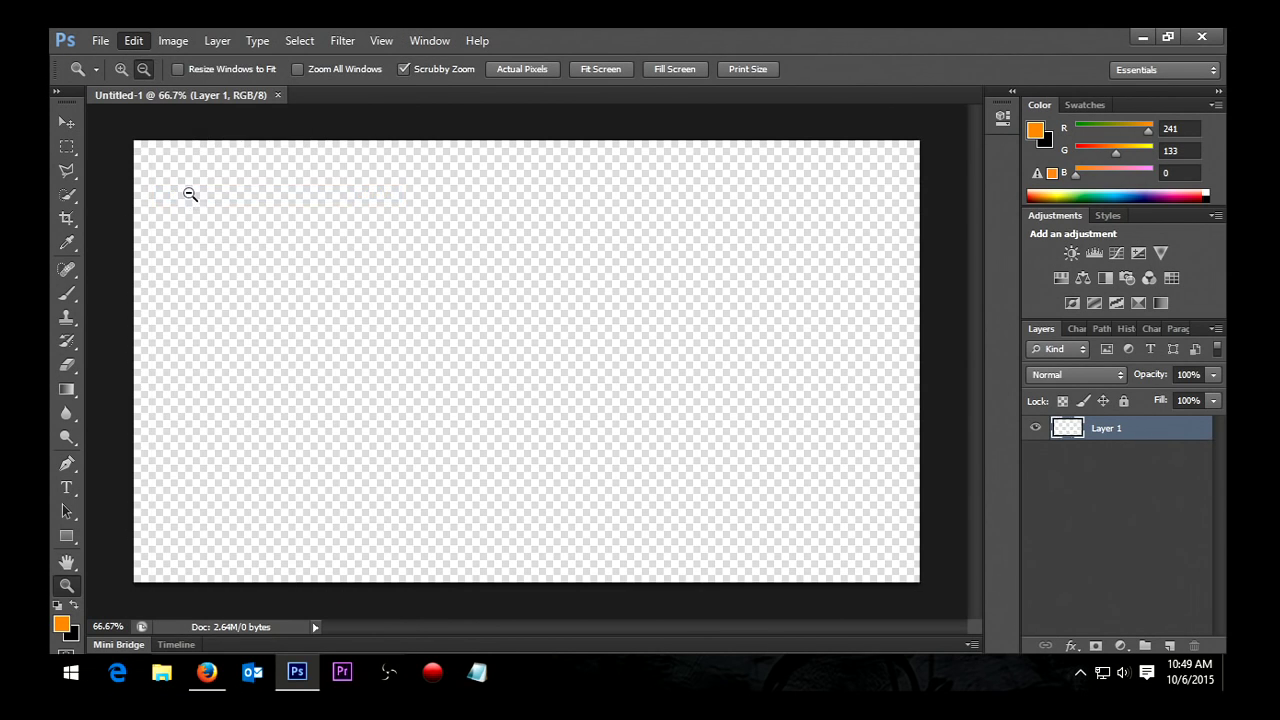
# Step: Drag the screenshot up and left so the officer's head fills the left side
pyautogui.click(62, 123)
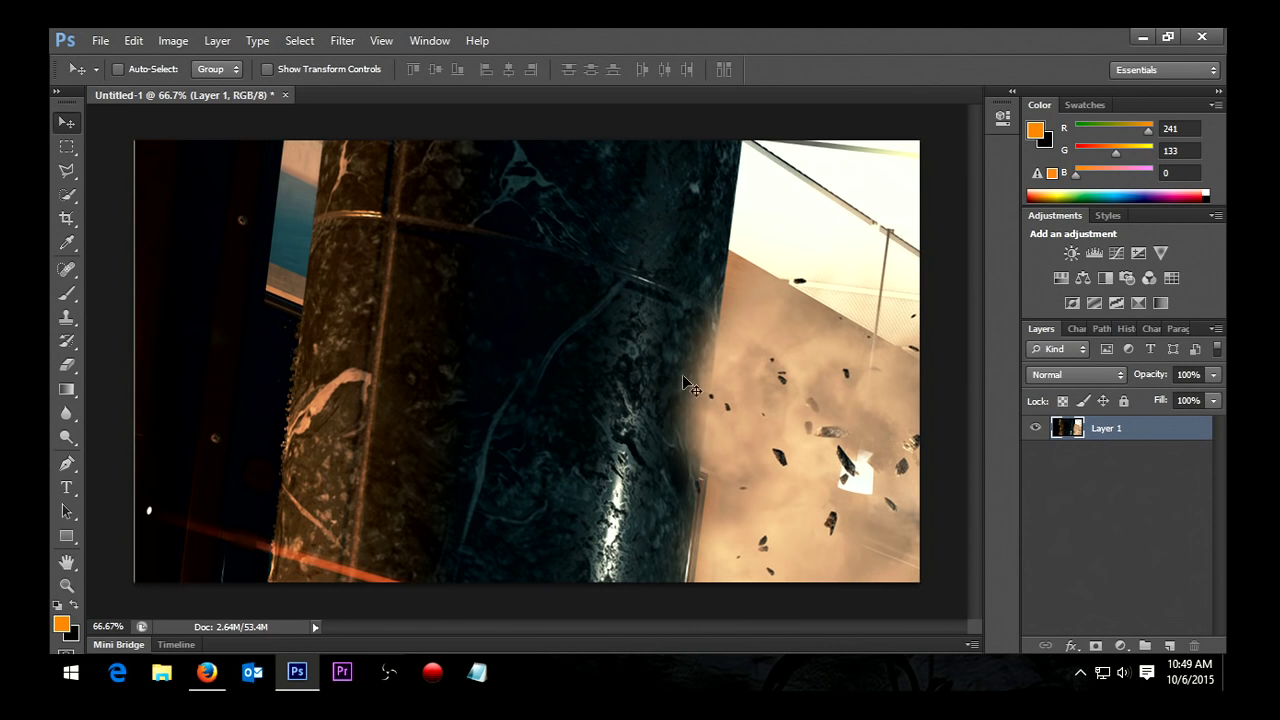
pyautogui.moveTo(828, 545); pyautogui.dragTo(398, 285)
pyautogui.moveTo(800, 515); pyautogui.dragTo(677, 190)
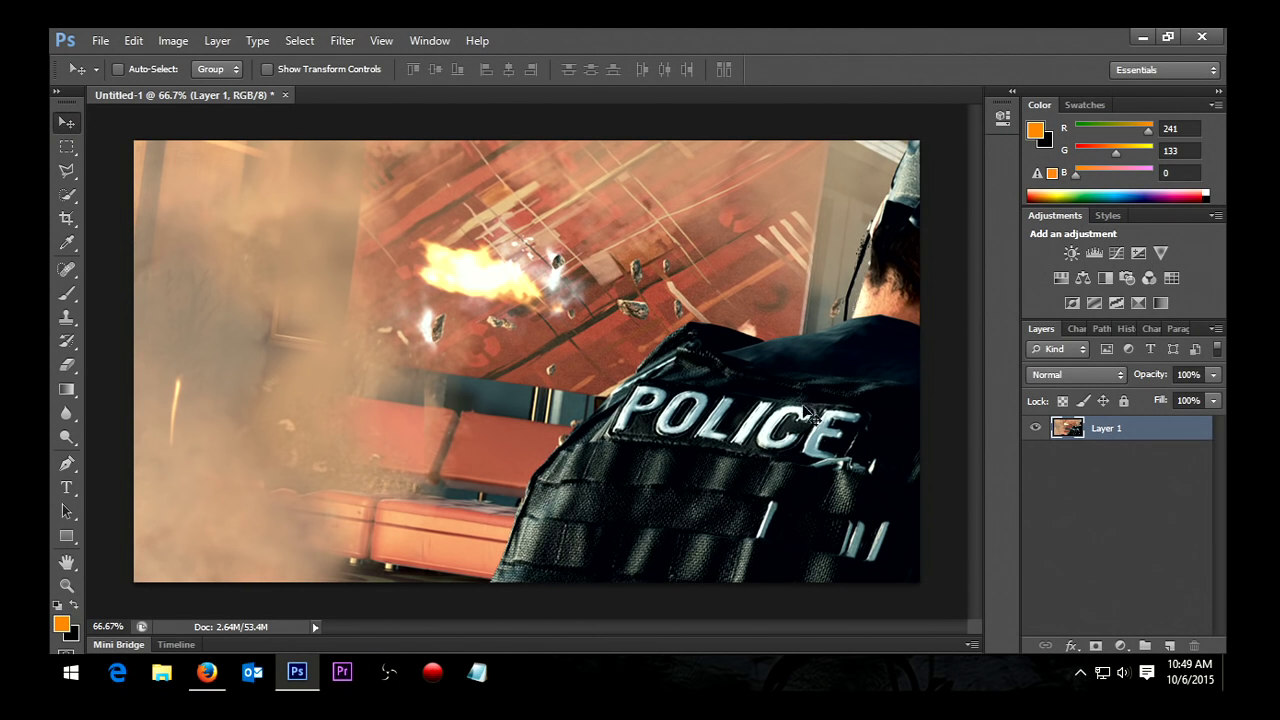
pyautogui.moveTo(793, 472); pyautogui.dragTo(510, 490)
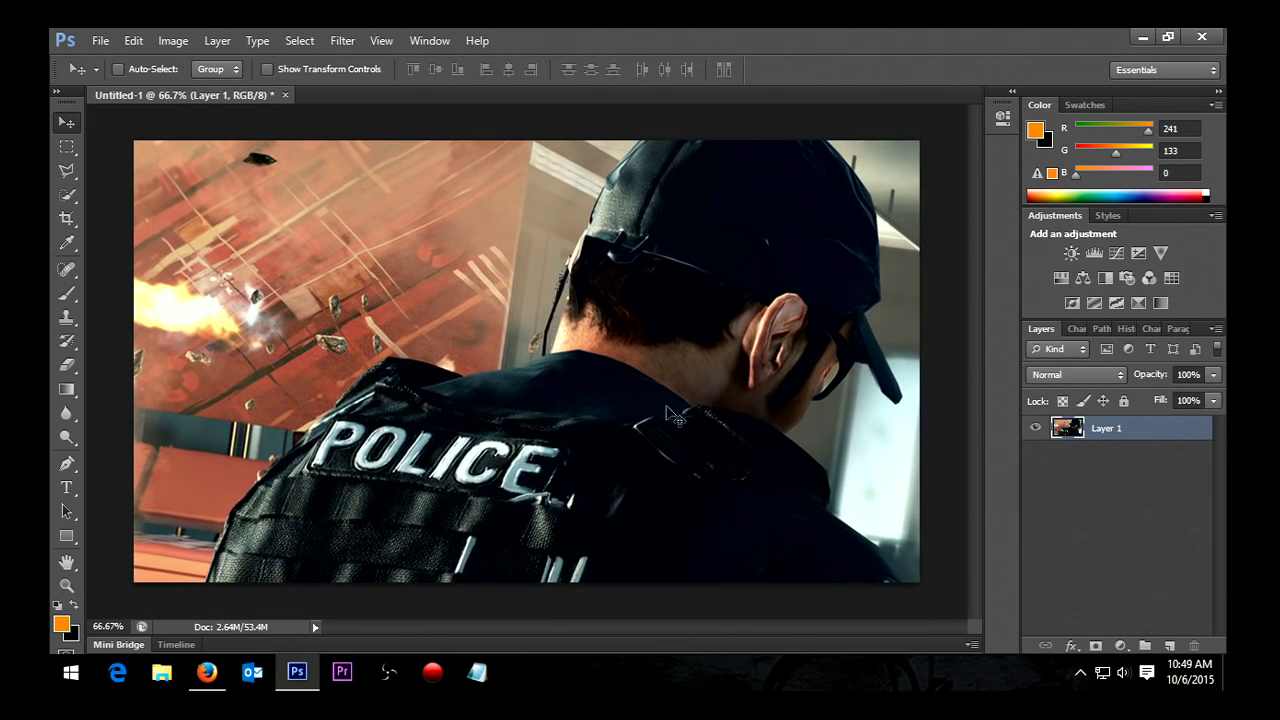
pyautogui.moveTo(782, 362); pyautogui.dragTo(449, 352)
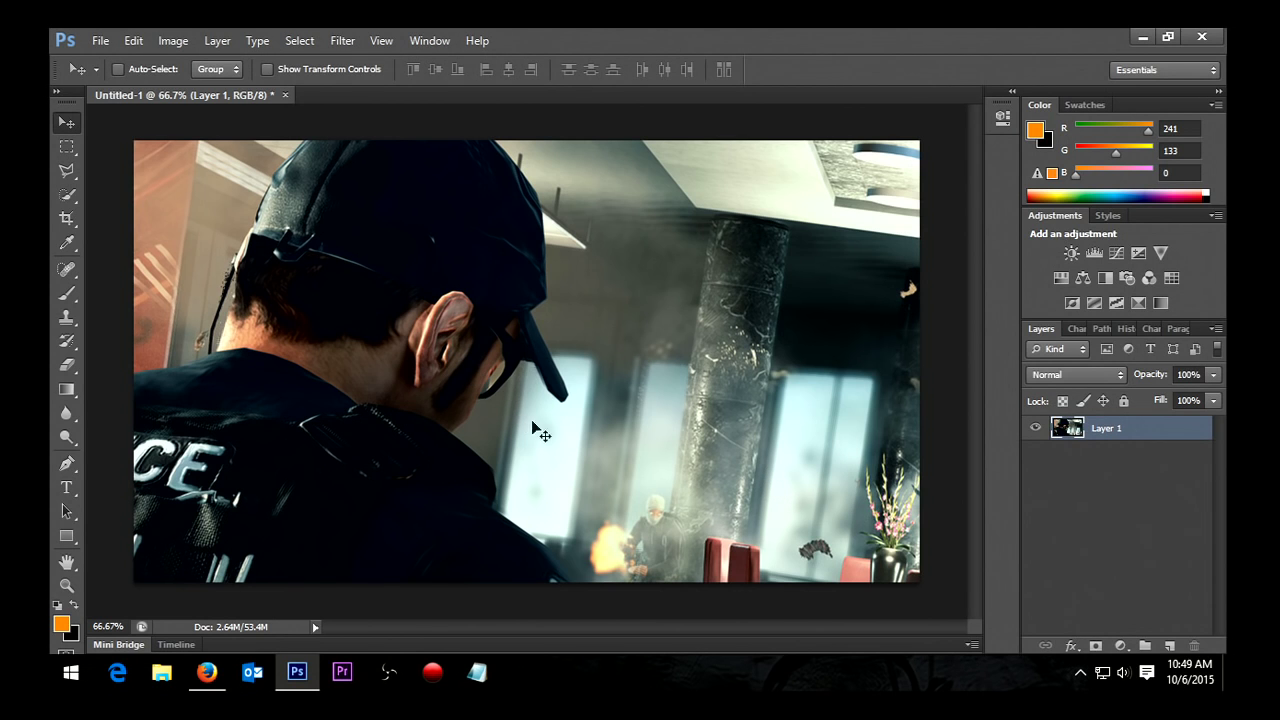
# Step: Compare the Photoshop canvas with the original screenshot in the browser, then select the address bar
pyautogui.click(206, 673)
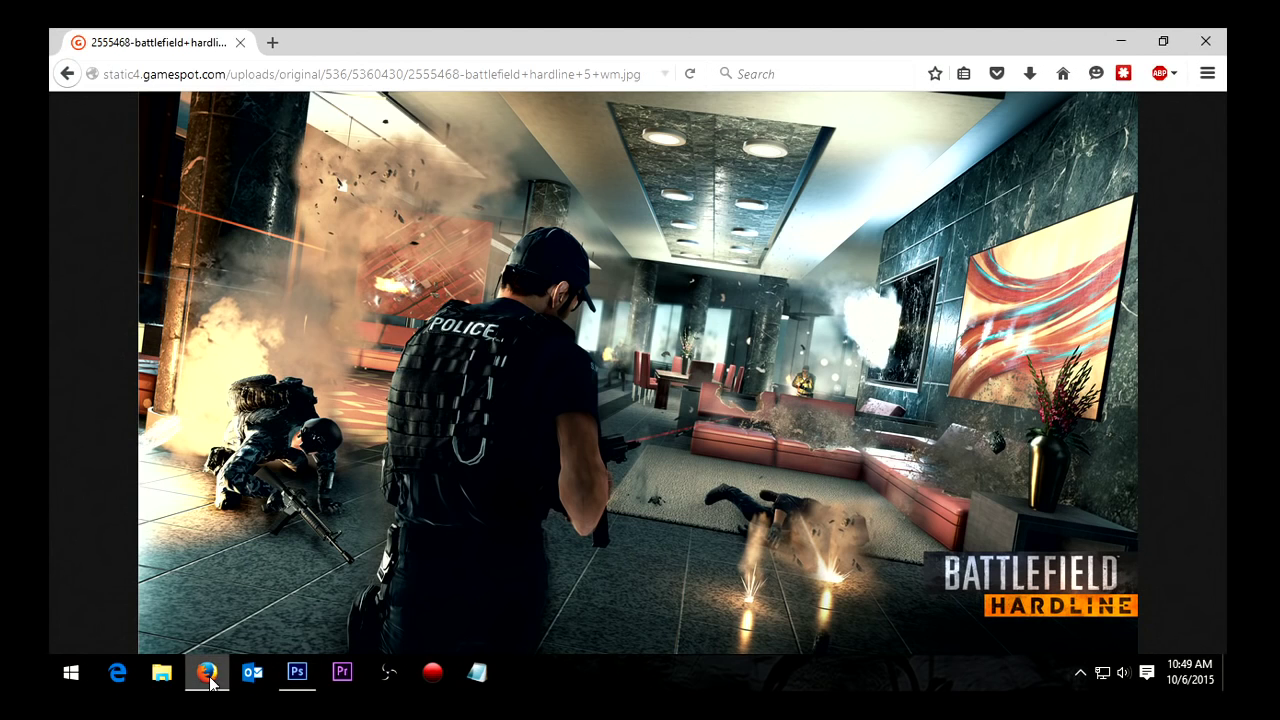
pyautogui.click(297, 672)
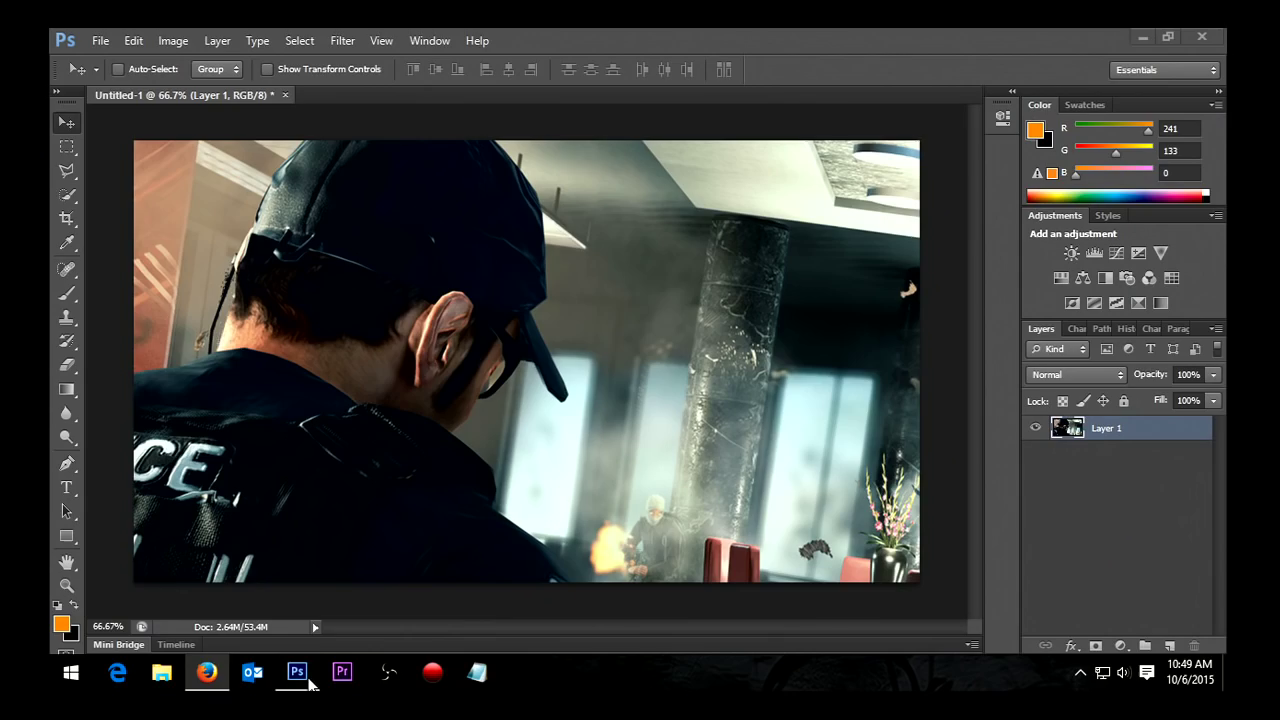
pyautogui.click(206, 678)
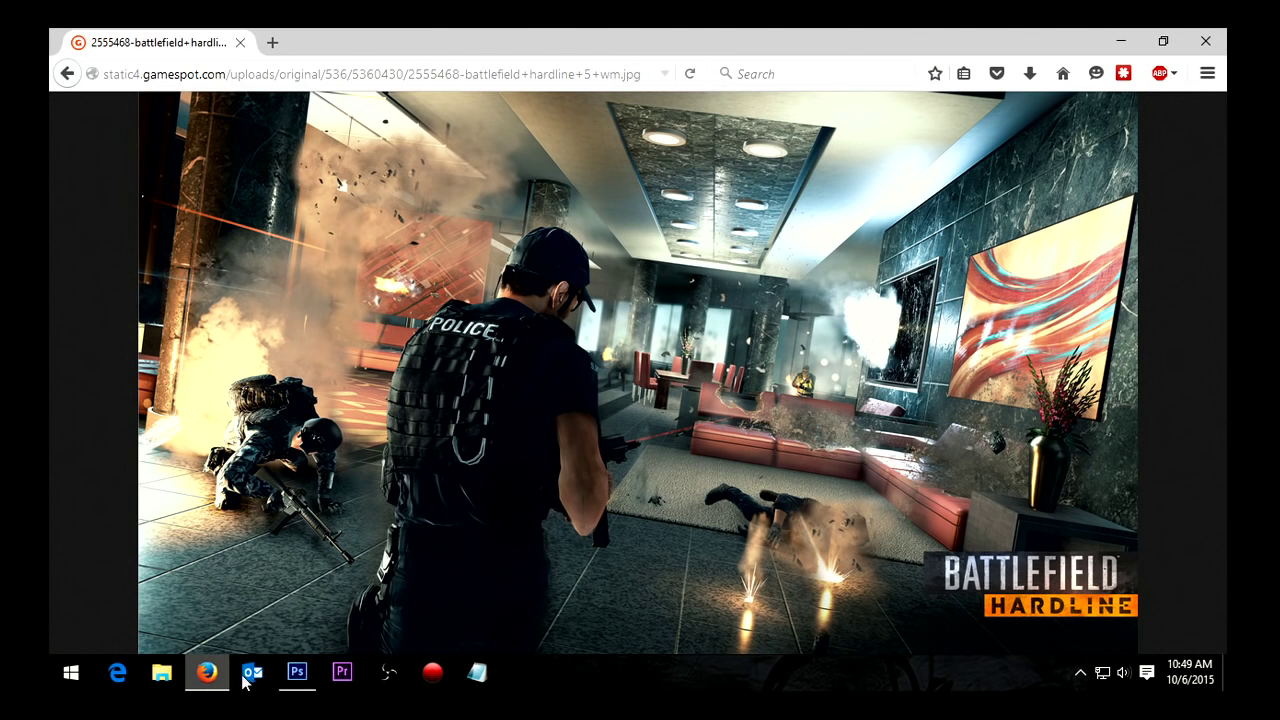
pyautogui.click(297, 674)
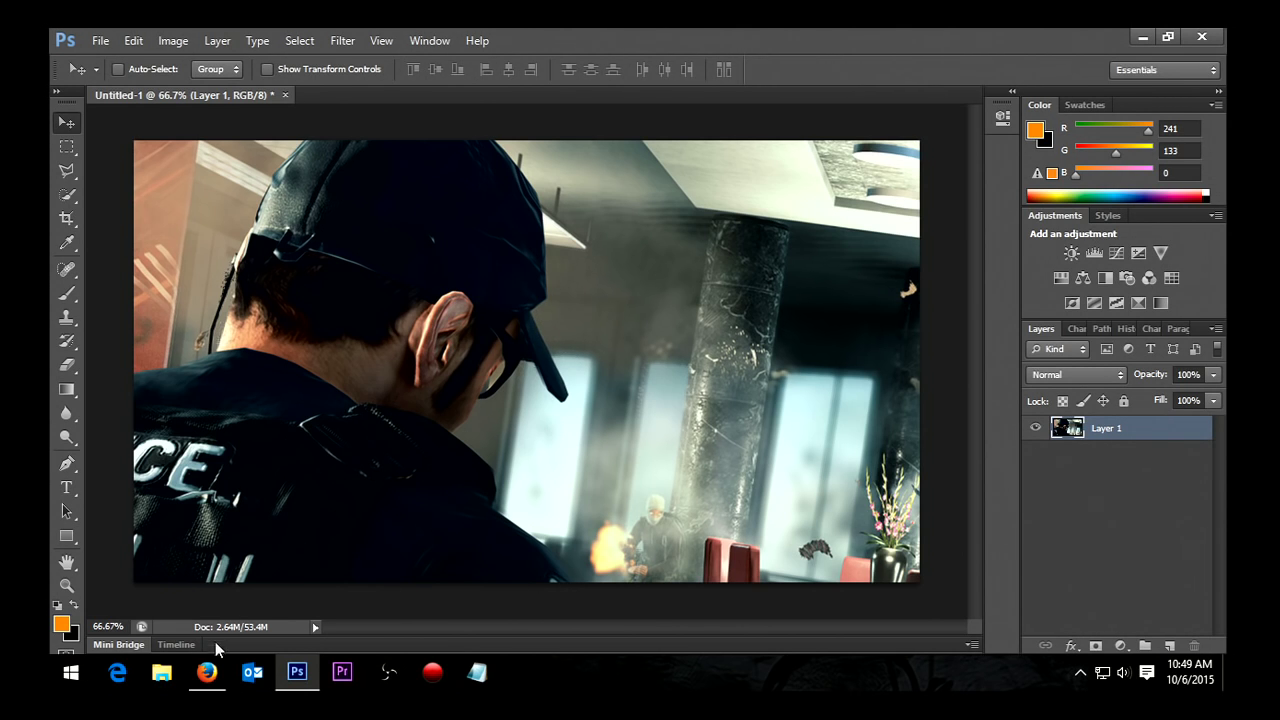
pyautogui.click(207, 672)
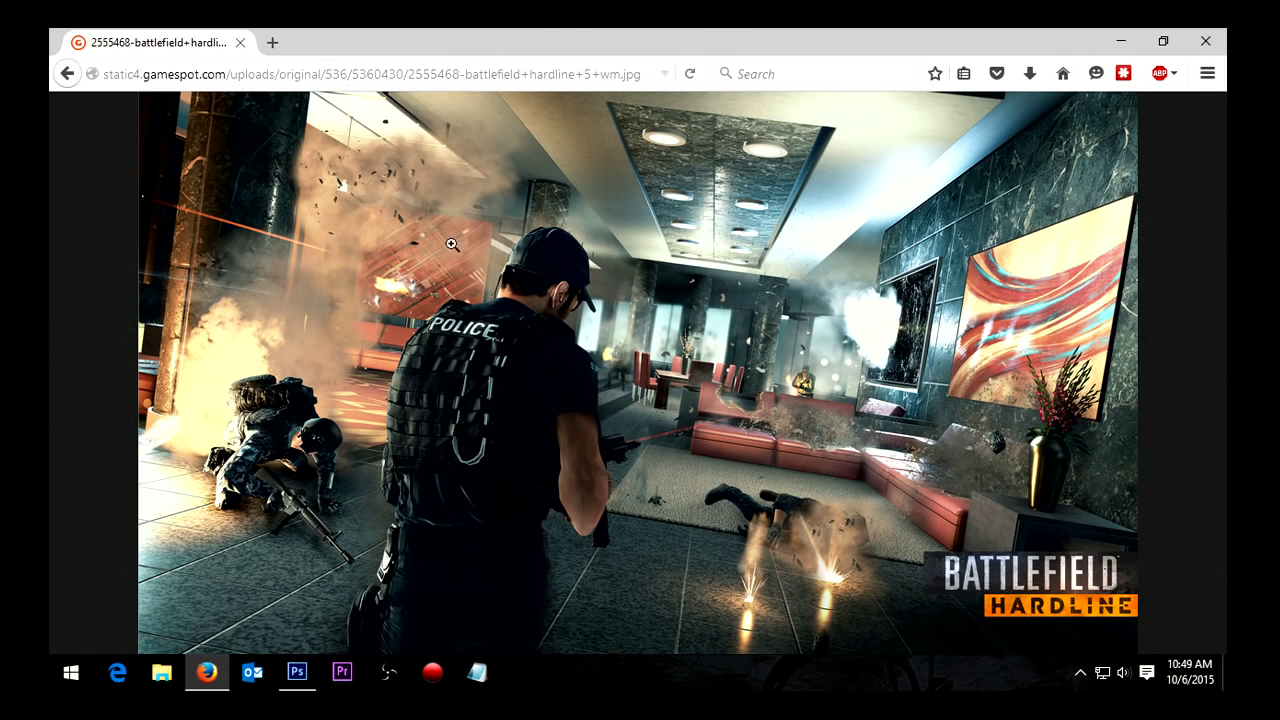
pyautogui.click(413, 72)
# Step: Search Google Images for 'battlefield hardline logo' filtered to transparent images
pyautogui.write('images.google.com/')
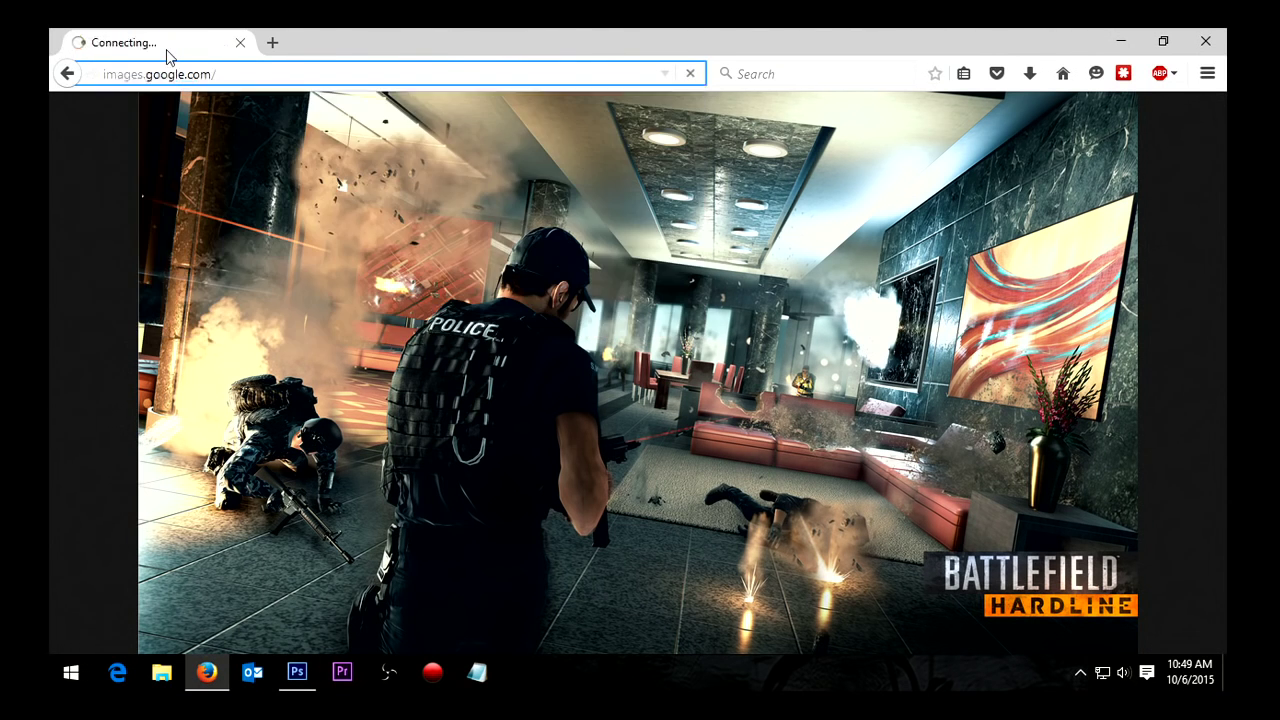
pyautogui.press('Return')
pyautogui.write('bat')
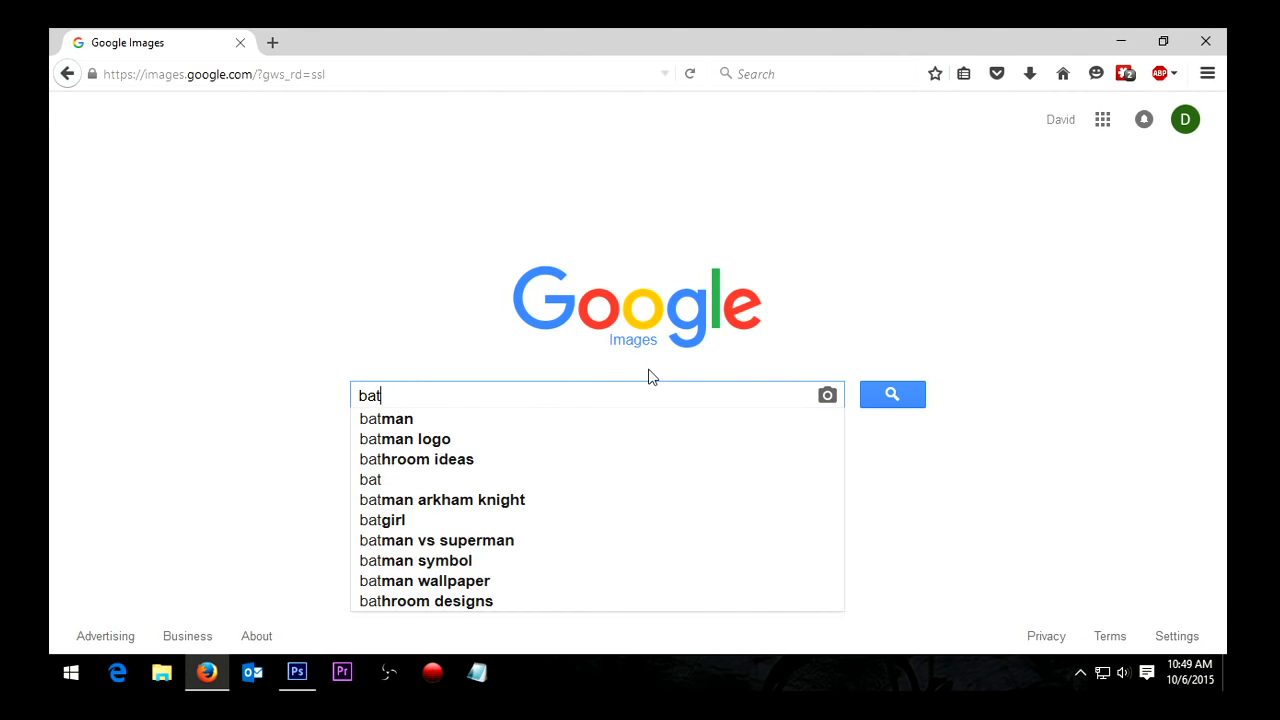
pyautogui.write('tlefield hardline logo')
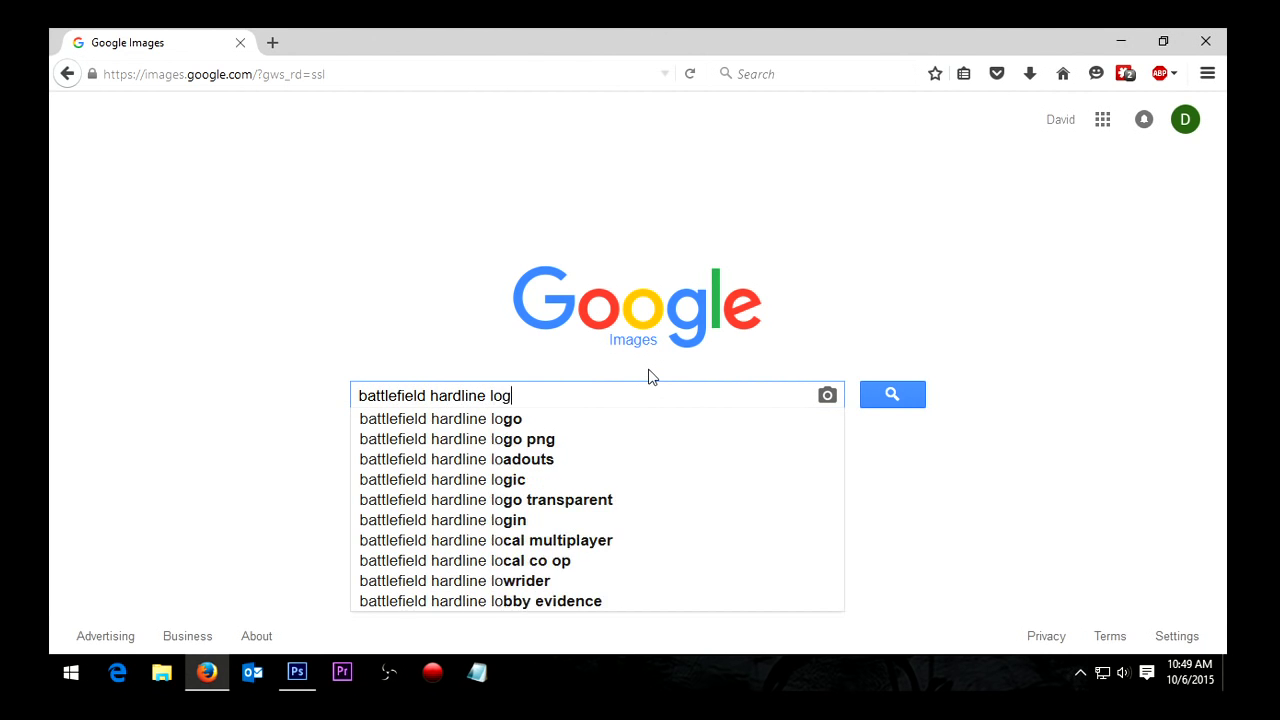
pyautogui.press('Return')
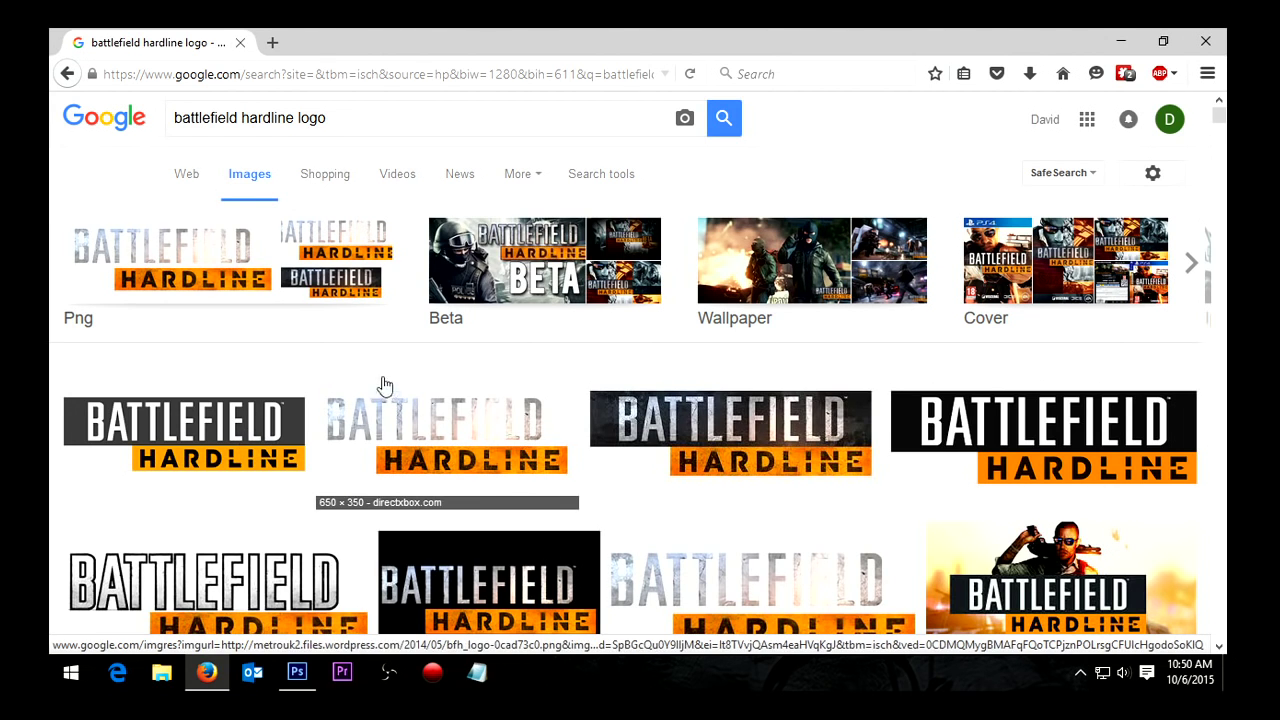
pyautogui.click(601, 175)
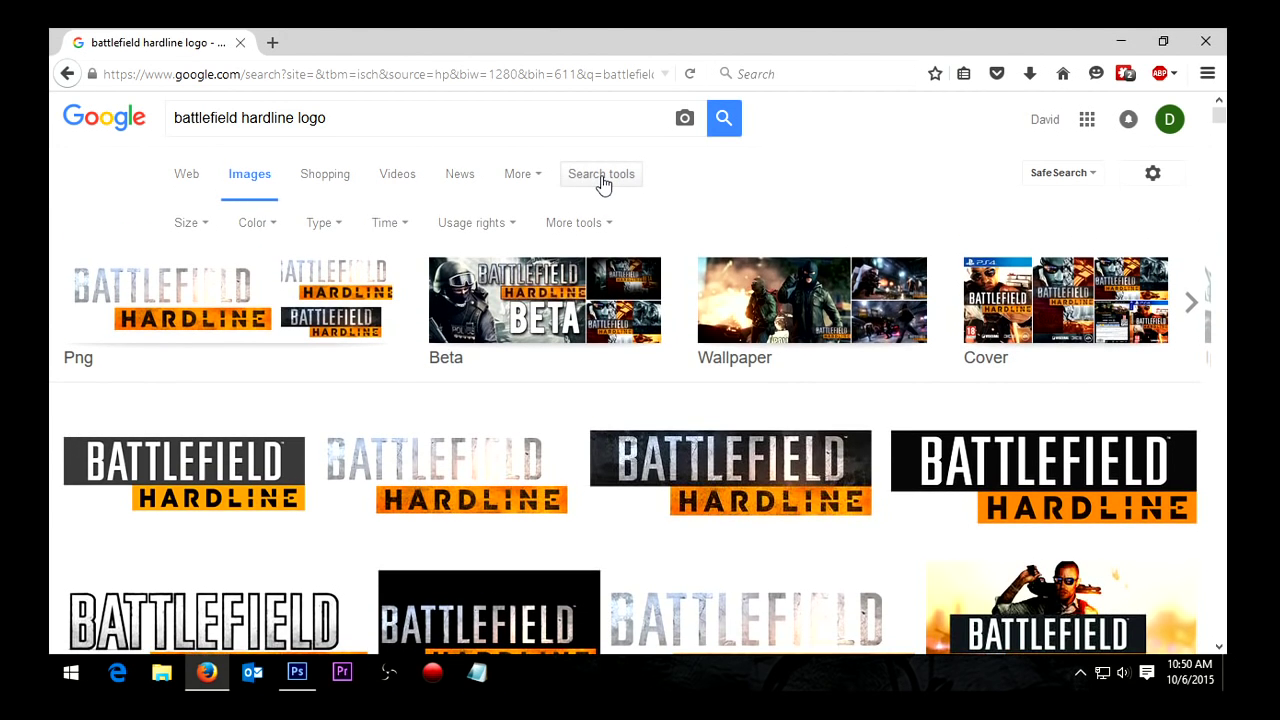
pyautogui.click(262, 226)
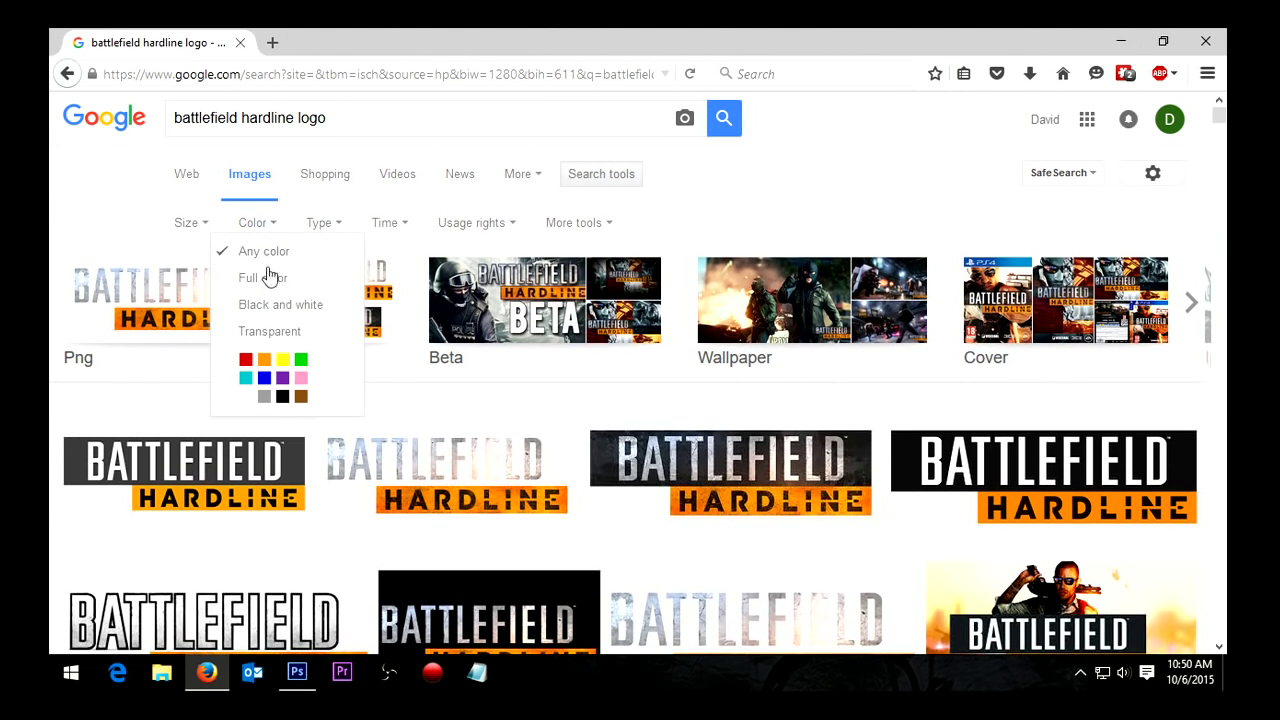
pyautogui.click(270, 333)
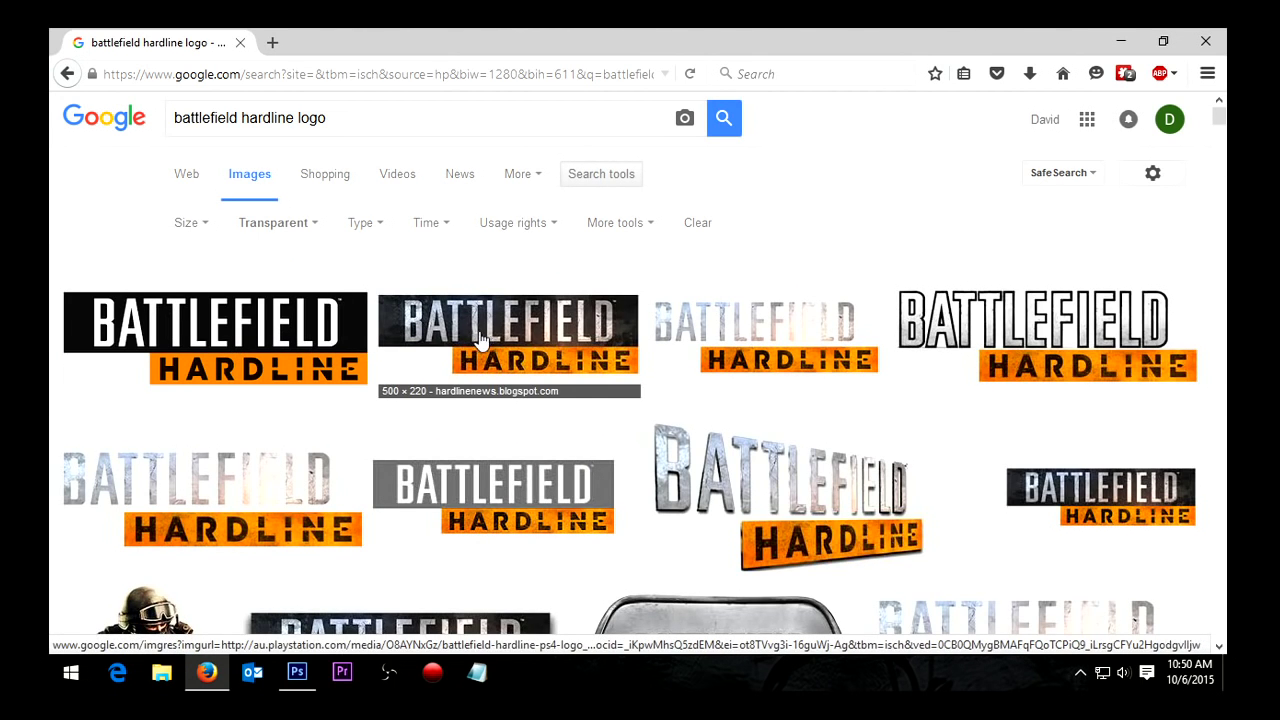
# Step: Open the first logo at full size and save it to the Desktop as 'bf logo'
pyautogui.click(303, 337)
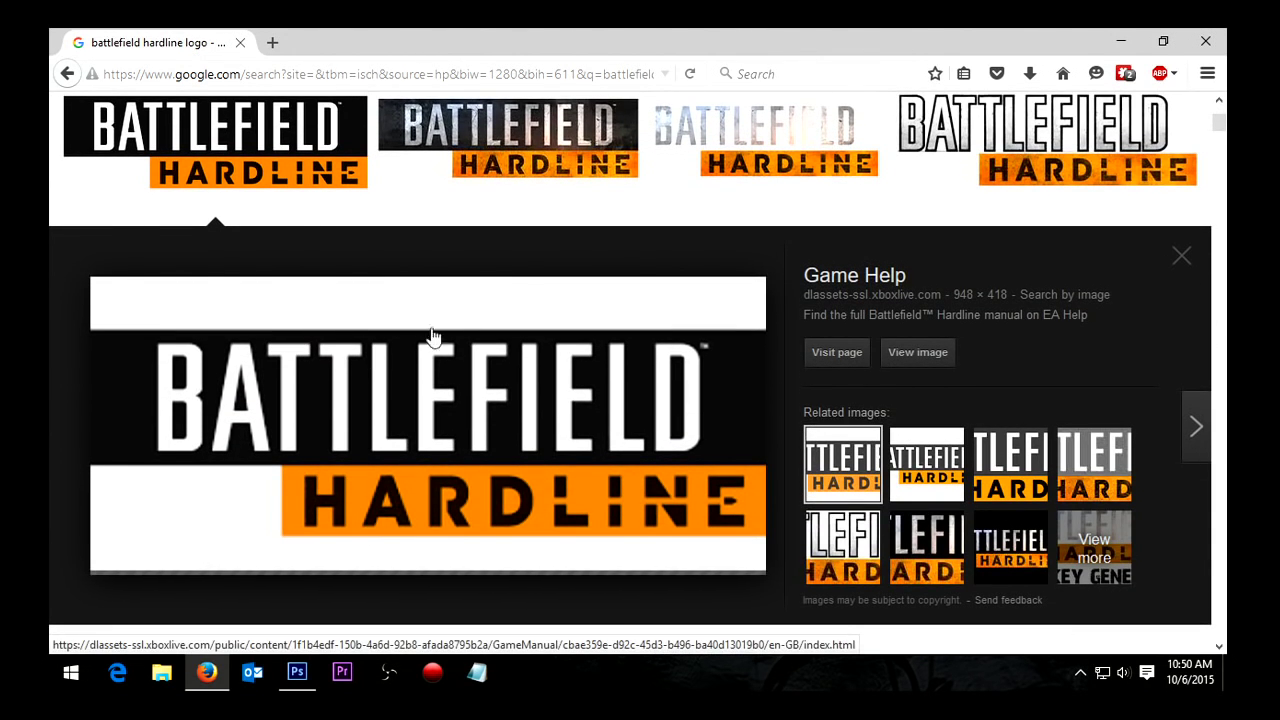
pyautogui.click(912, 352)
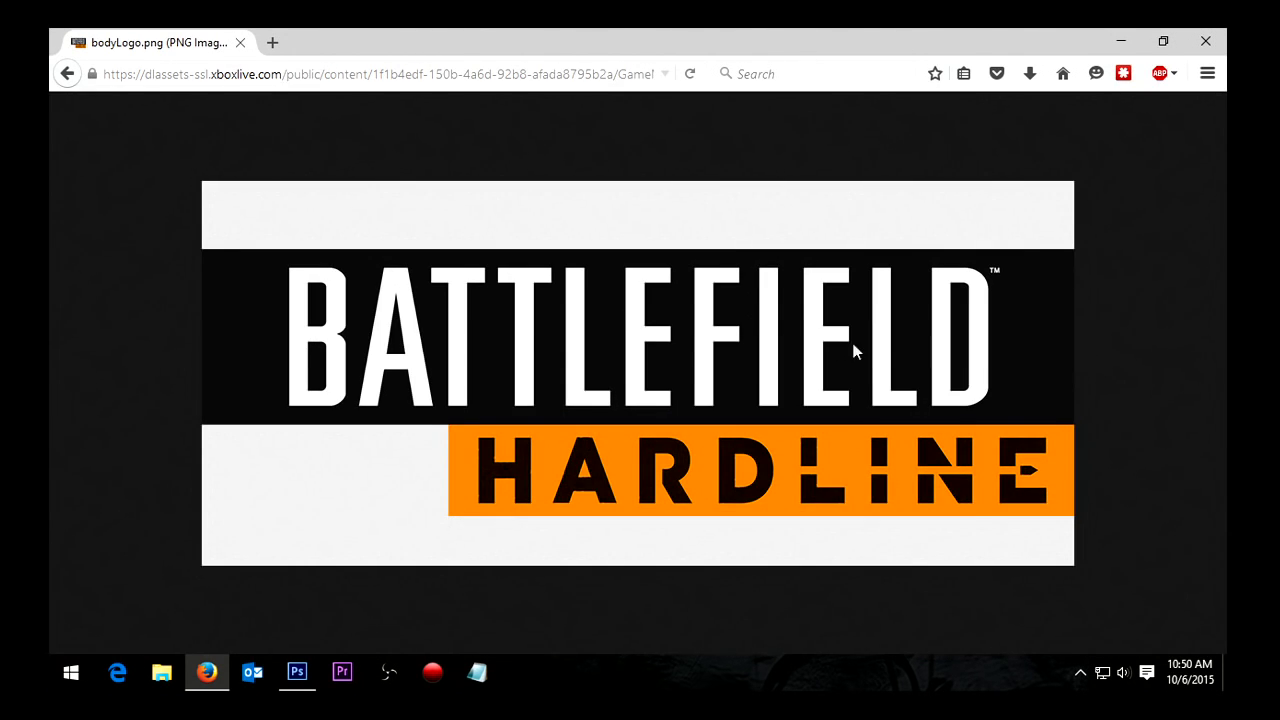
pyautogui.rightClick(580, 330)
pyautogui.click(612, 380)
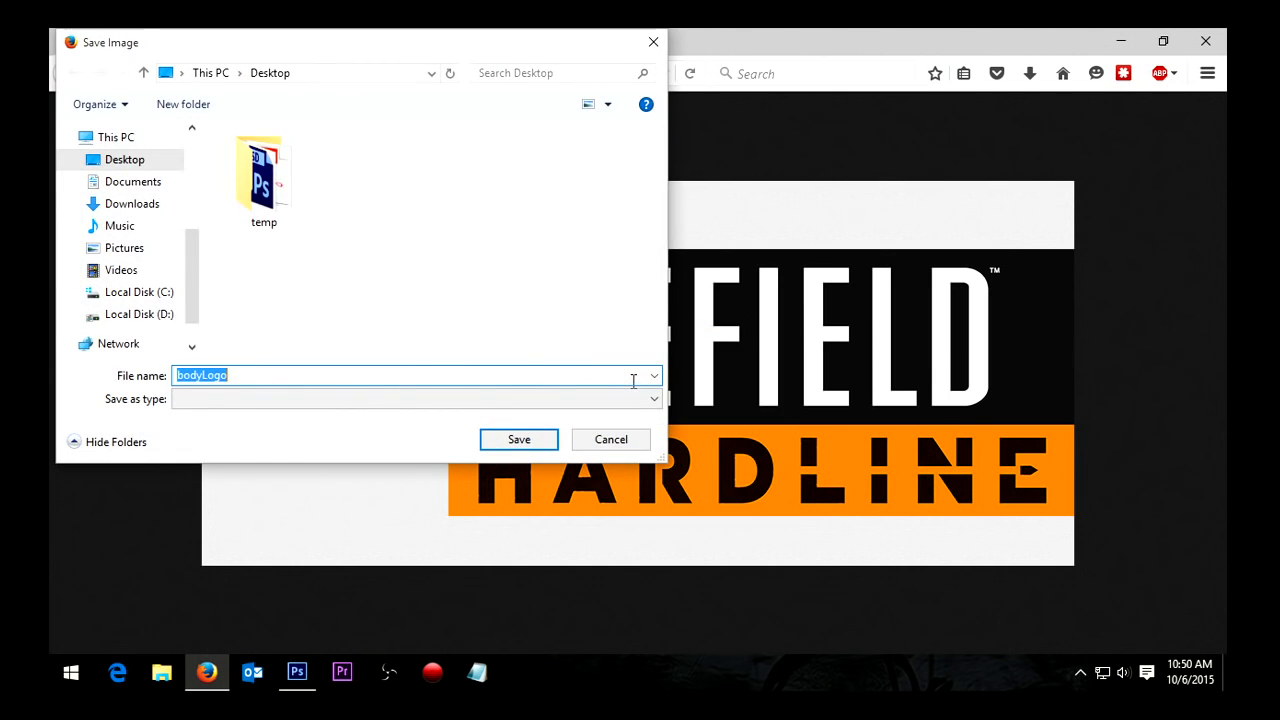
pyautogui.click(125, 160)
pyautogui.click(246, 372)
pyautogui.write('bf l')
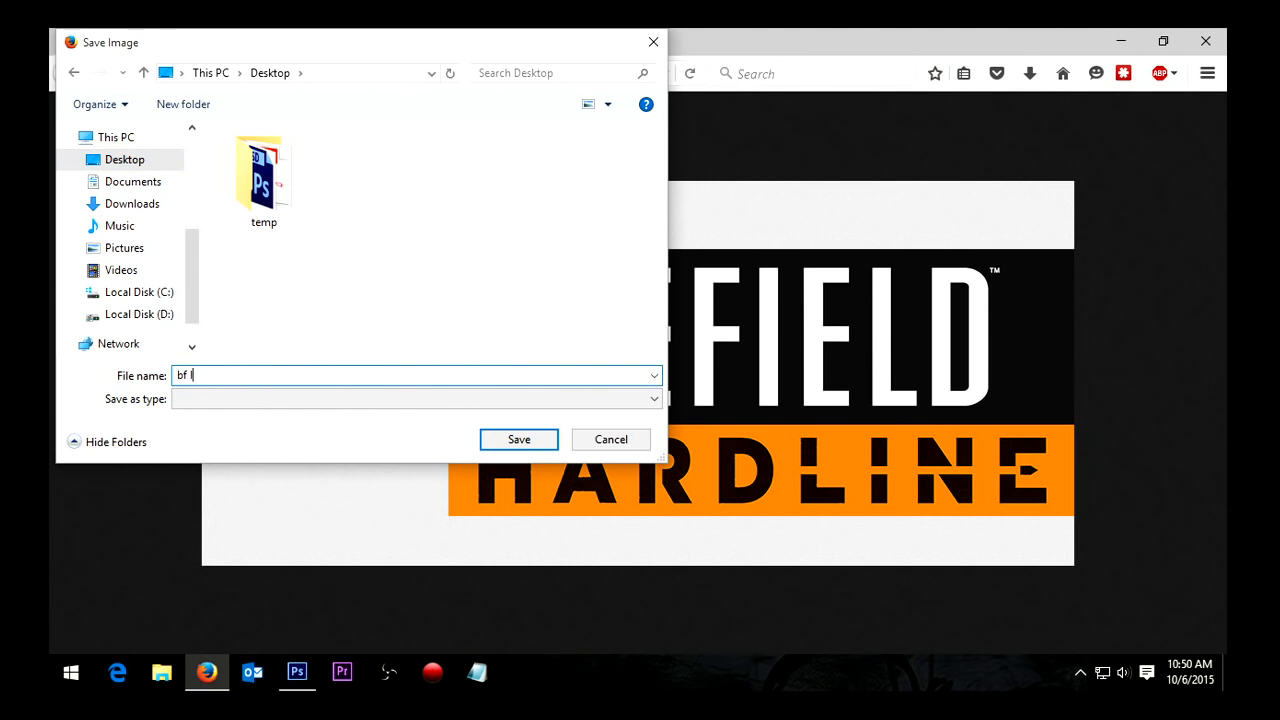
pyautogui.write('ogo')
pyautogui.press('Return')
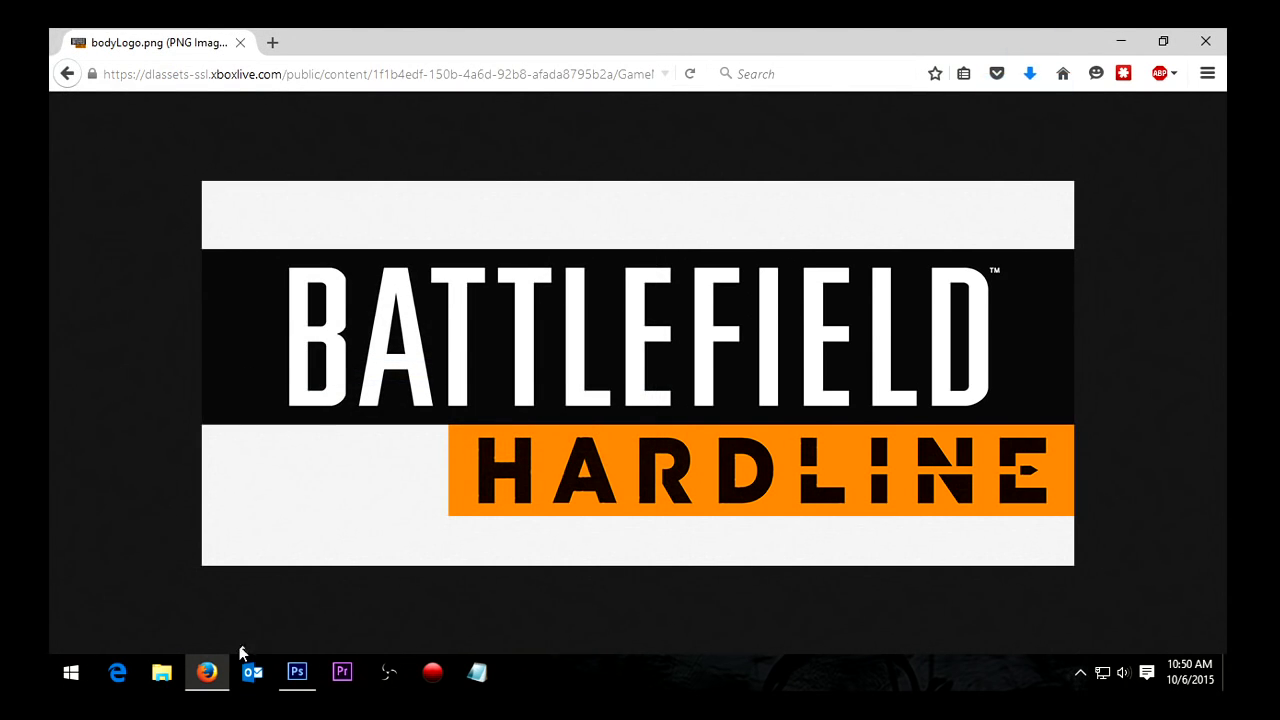
pyautogui.click(295, 674)
# Step: Open bf logo.png from the Desktop in Photoshop
pyautogui.click(100, 40)
pyautogui.click(112, 78)
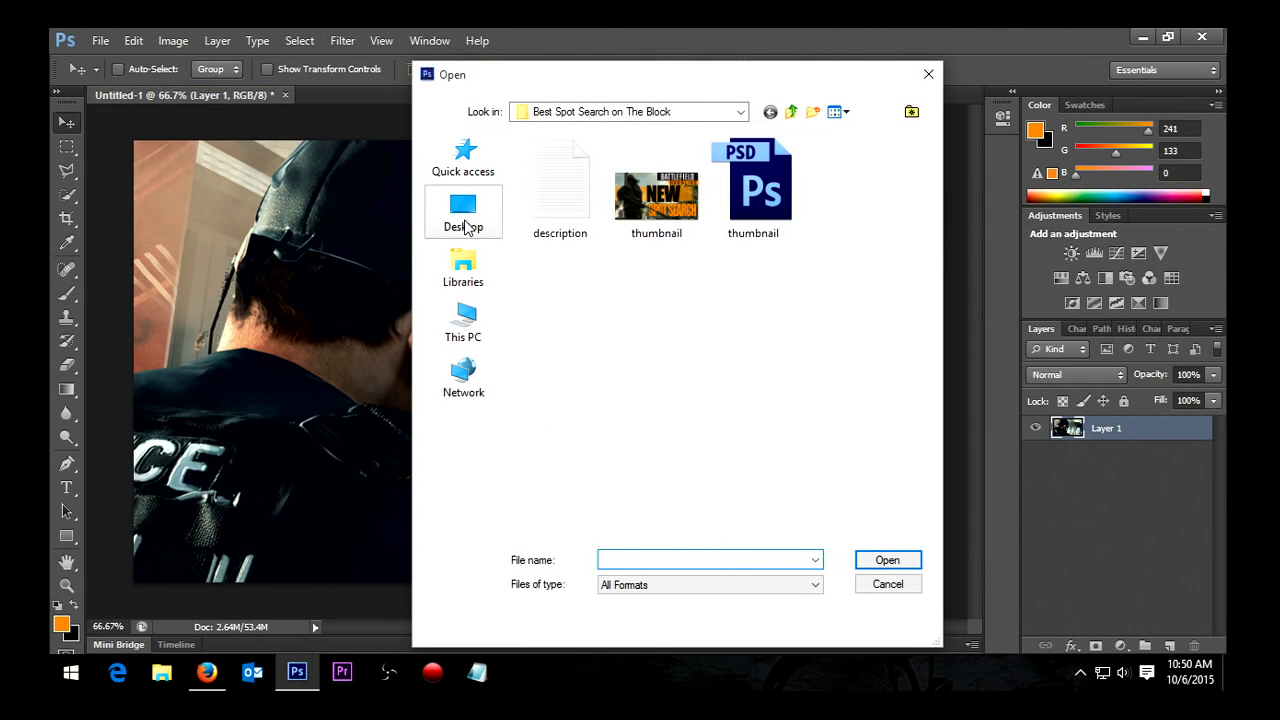
pyautogui.click(464, 226)
pyautogui.doubleClick(748, 302)
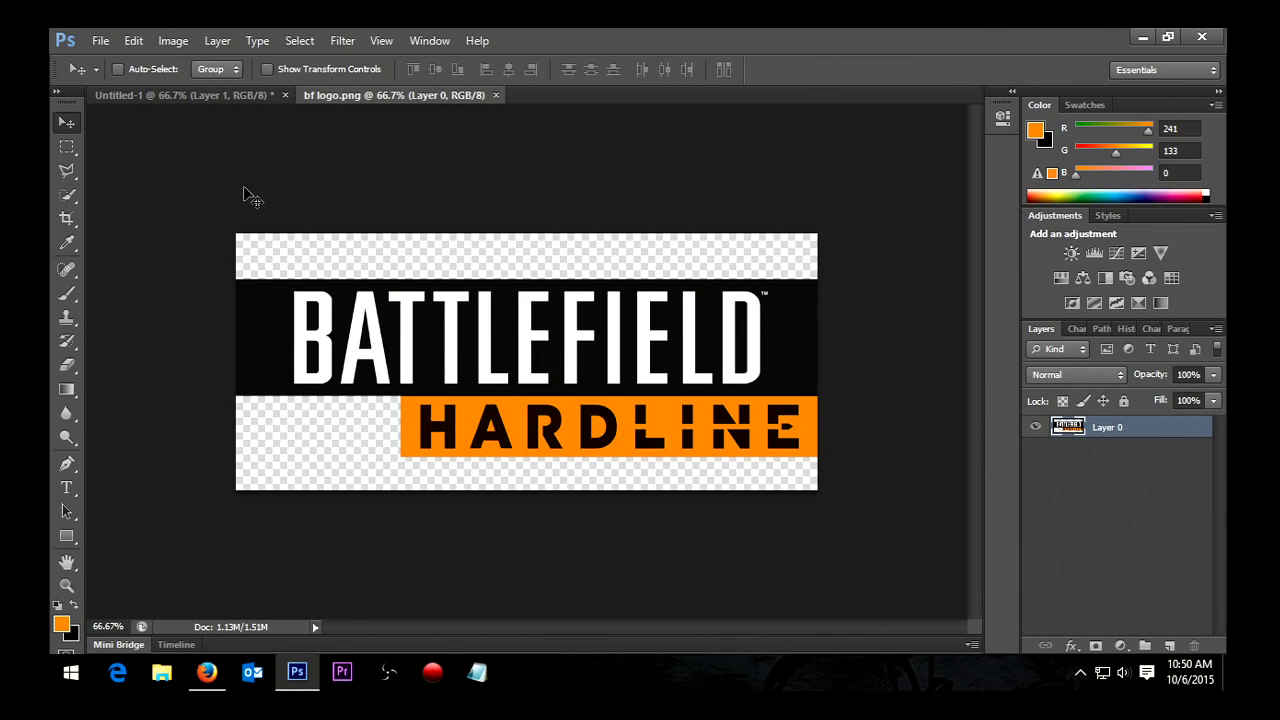
# Step: Select all of the logo, copy it, and close bf logo.png
pyautogui.hotkey('ctrl', 'a')
pyautogui.click(134, 40)
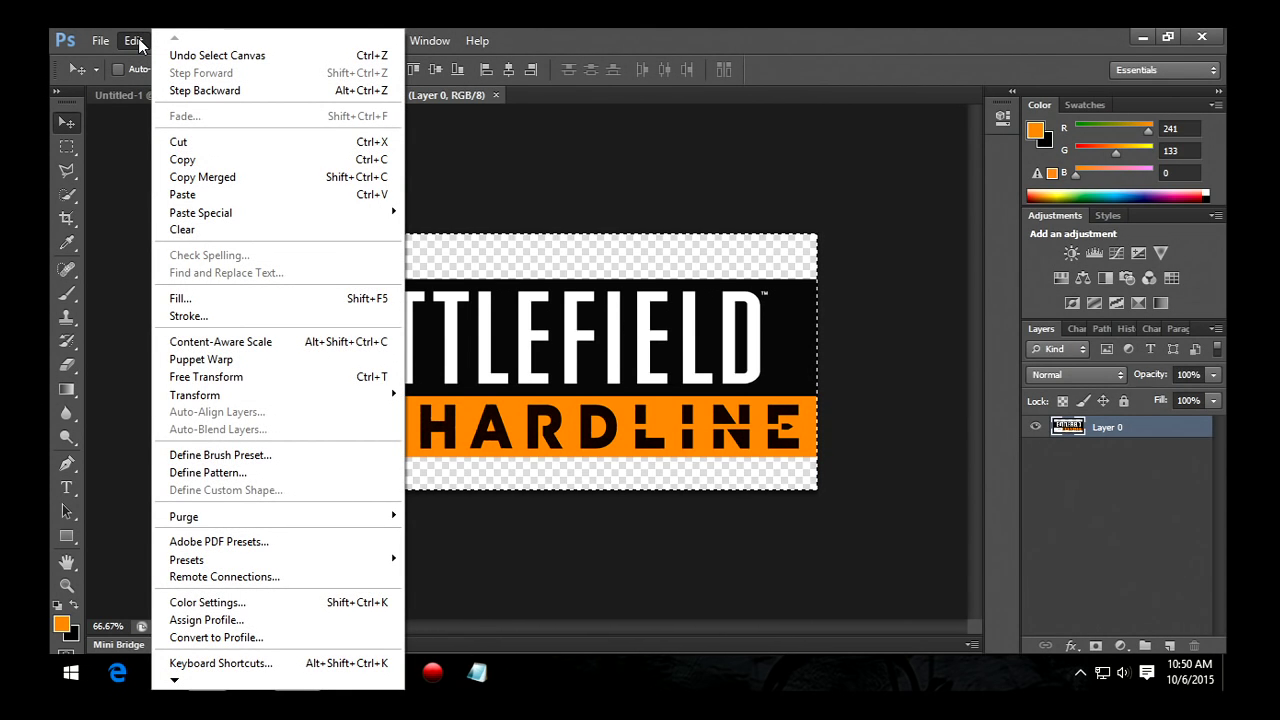
pyautogui.click(552, 187)
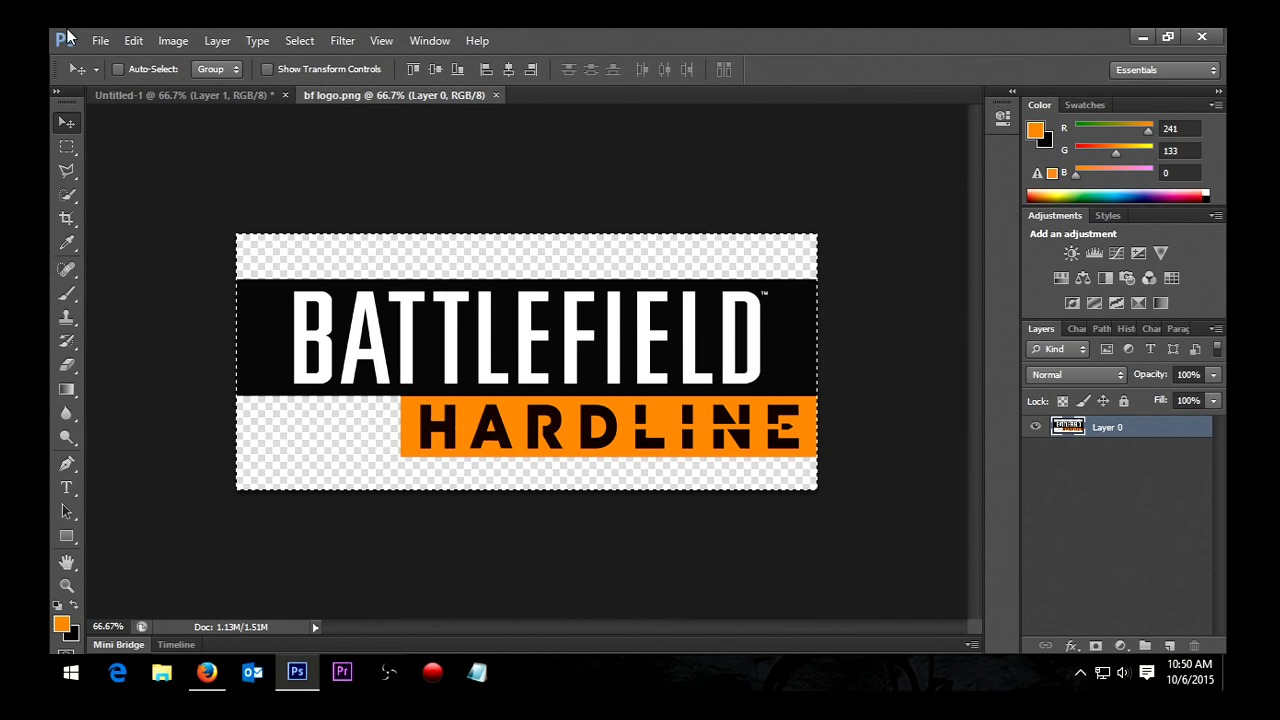
pyautogui.click(133, 40)
pyautogui.click(205, 163)
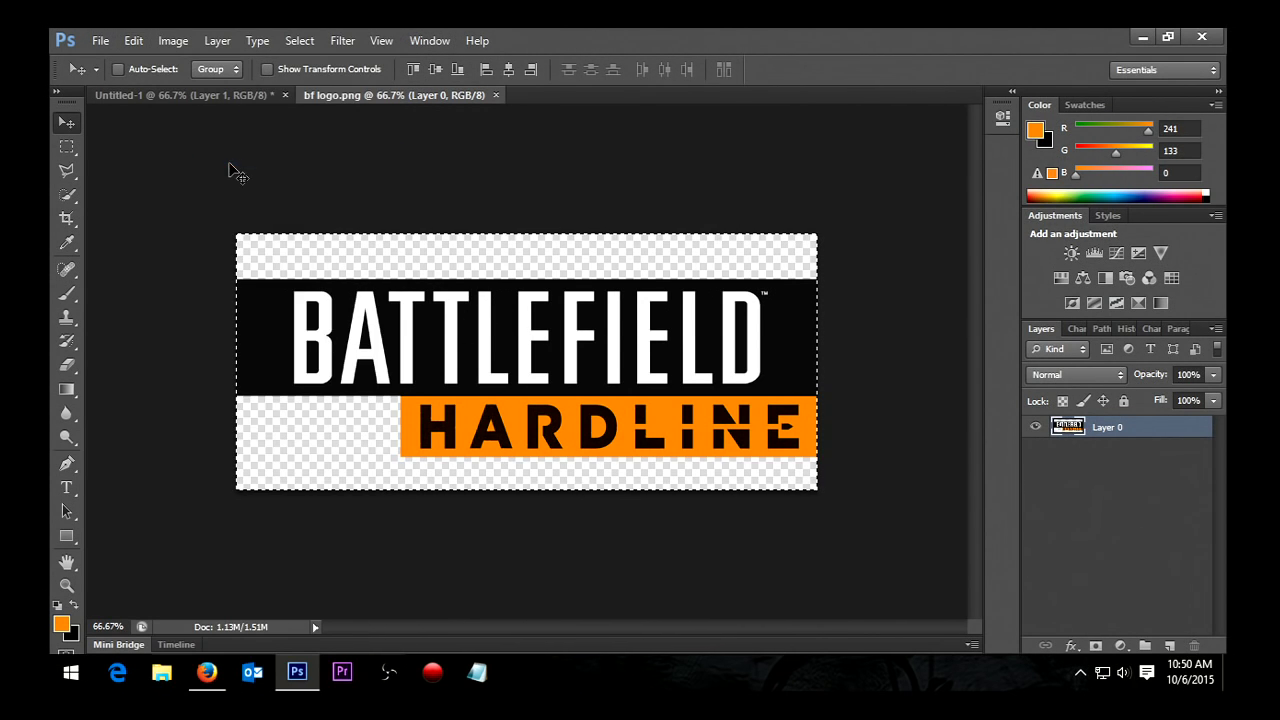
pyautogui.click(495, 95)
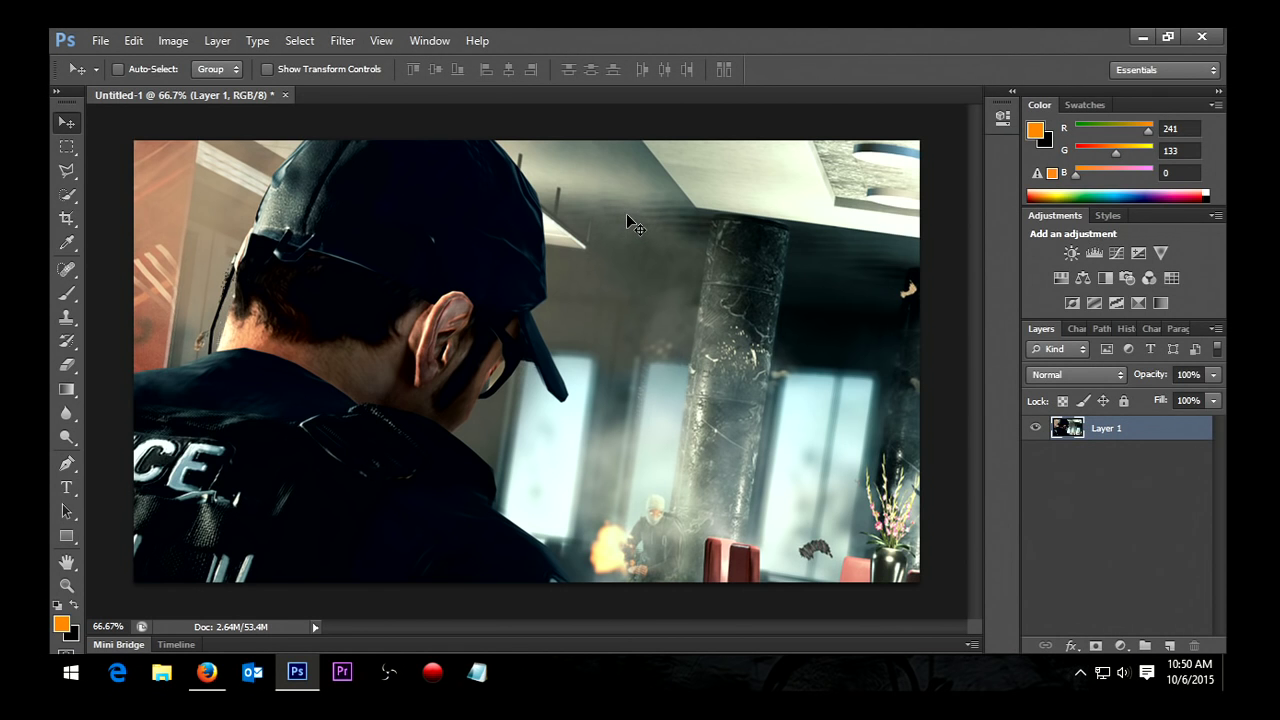
# Step: Paste the logo as Layer 2 and place it near the top-right corner
pyautogui.hotkey('ctrl', 'v')
pyautogui.moveTo(596, 350); pyautogui.dragTo(694, 223)
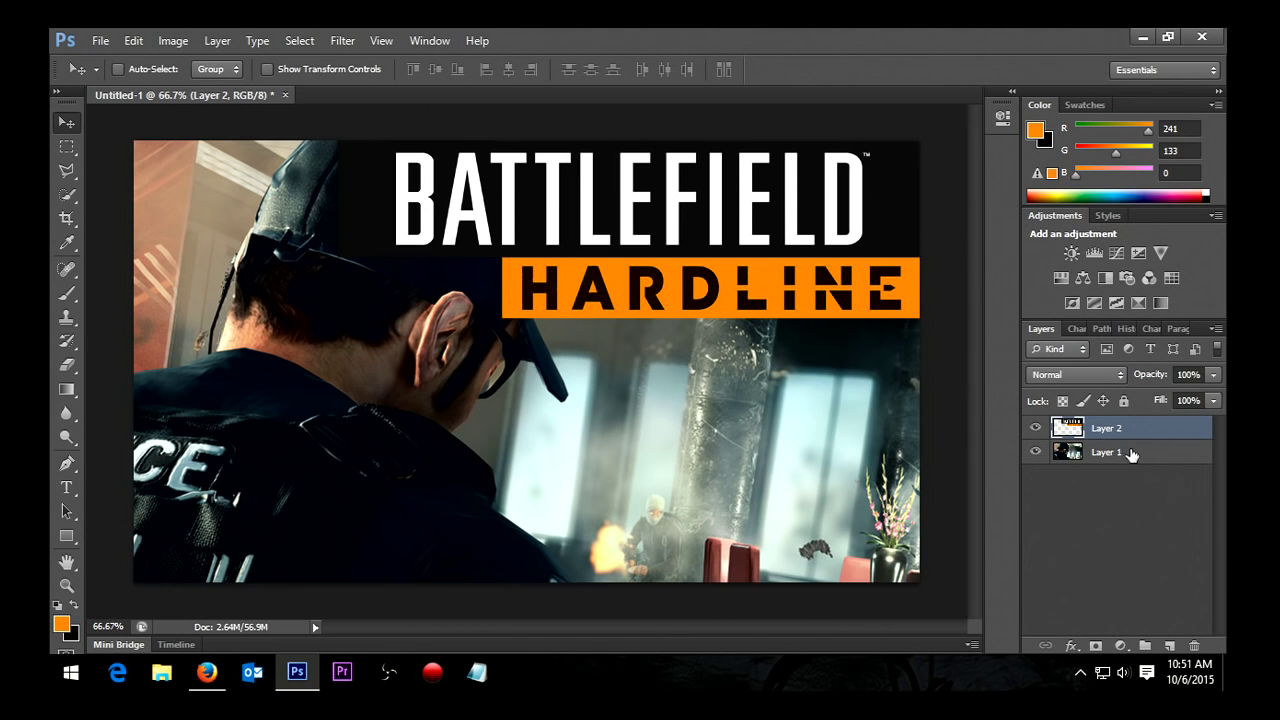
pyautogui.moveTo(700, 212); pyautogui.dragTo(533, 367)
pyautogui.moveTo(551, 309); pyautogui.dragTo(700, 200)
# Step: Briefly move Layer 1 above the logo layer, then back beneath it
pyautogui.moveTo(1103, 461); pyautogui.dragTo(1110, 425)
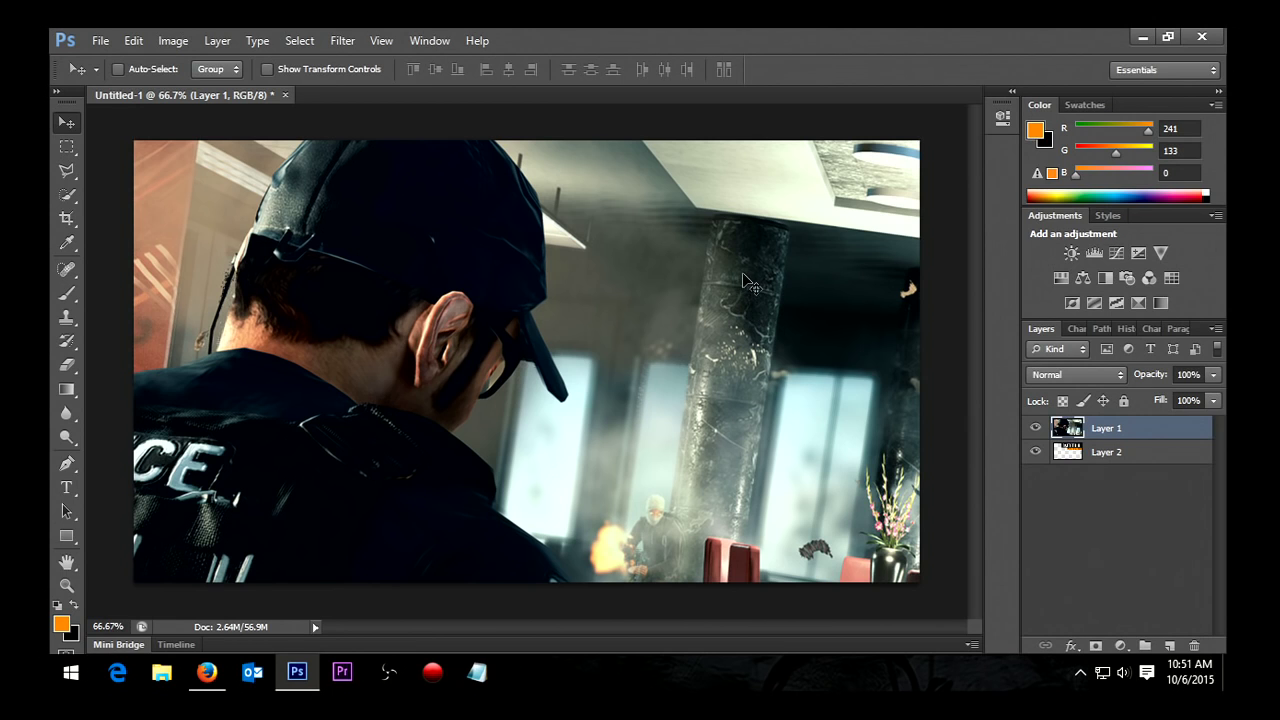
pyautogui.moveTo(1104, 433); pyautogui.dragTo(1107, 467)
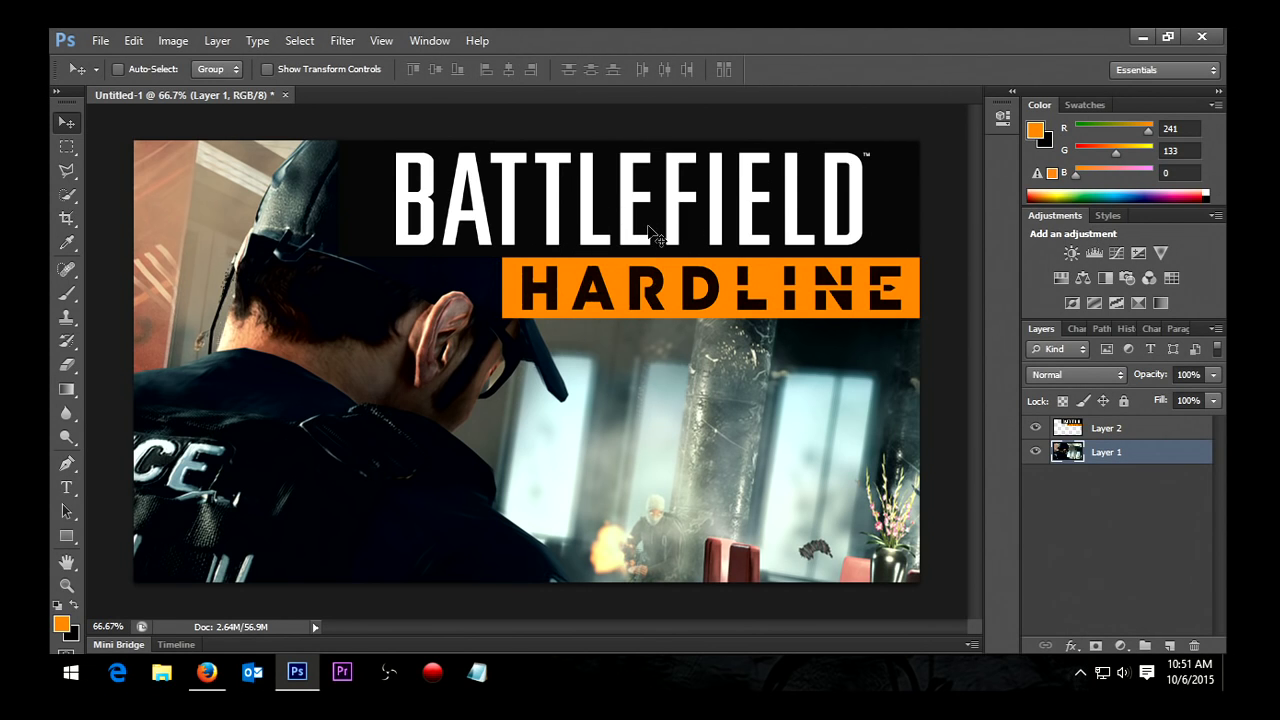
pyautogui.click(132, 41)
# Step: Scale the Layer 2 logo to about 69% from its lower-left corner and apply it
pyautogui.moveTo(264, 401)
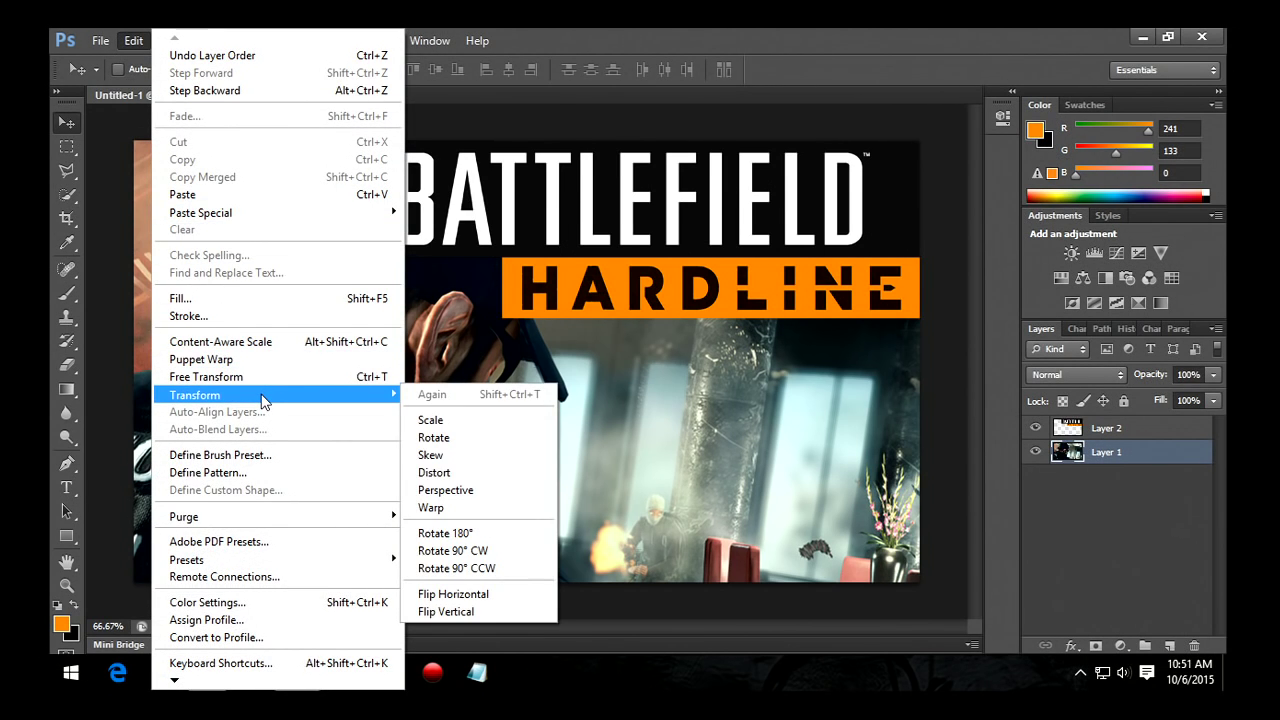
pyautogui.click(1106, 429)
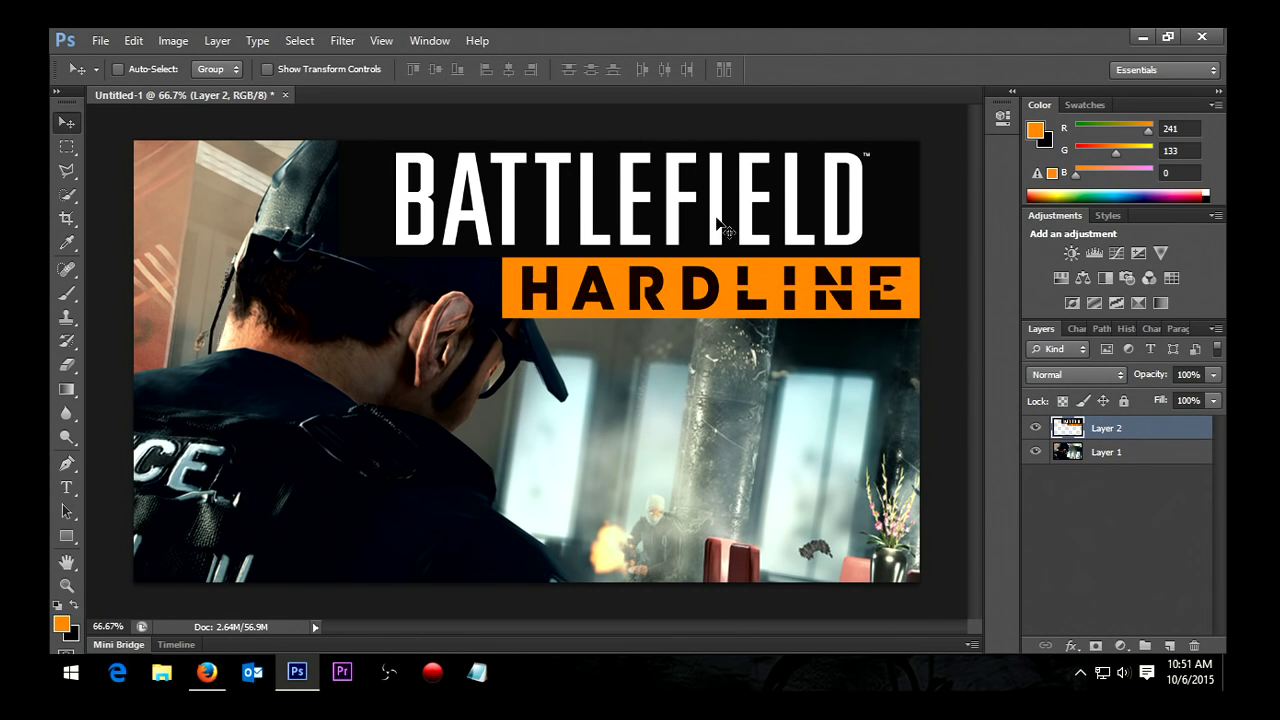
pyautogui.click(133, 40)
pyautogui.moveTo(260, 401)
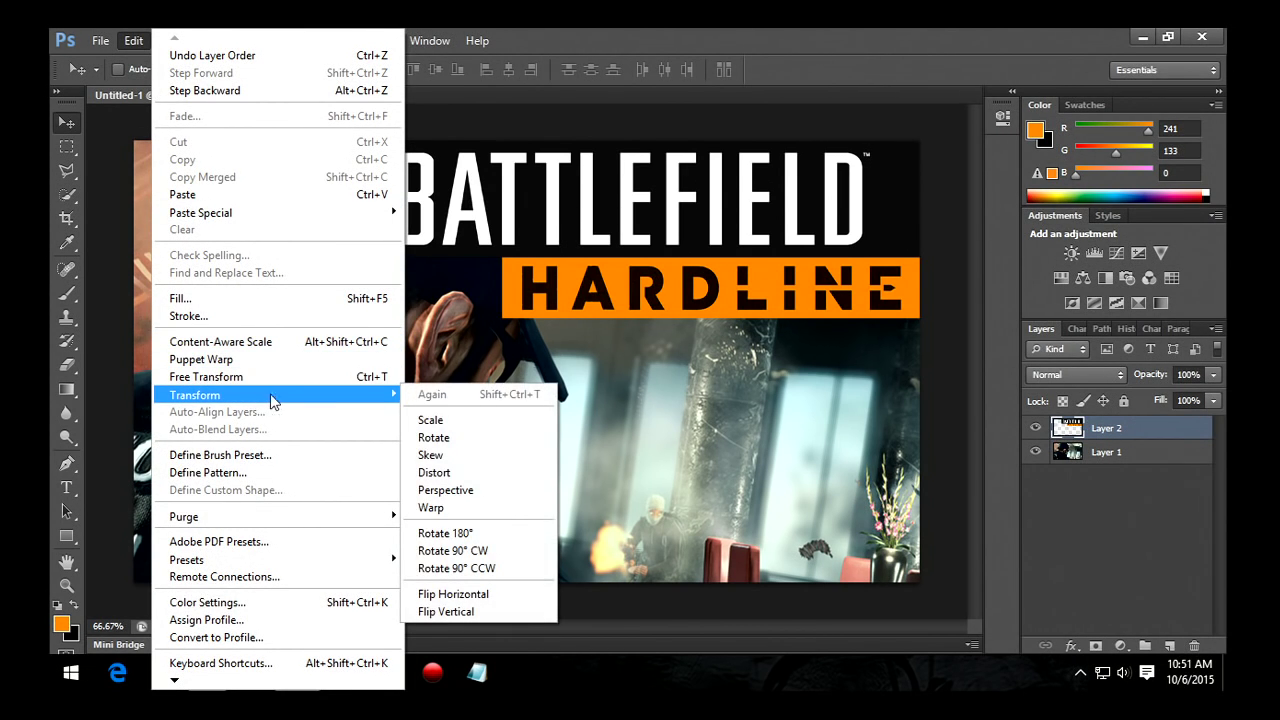
pyautogui.click(459, 418)
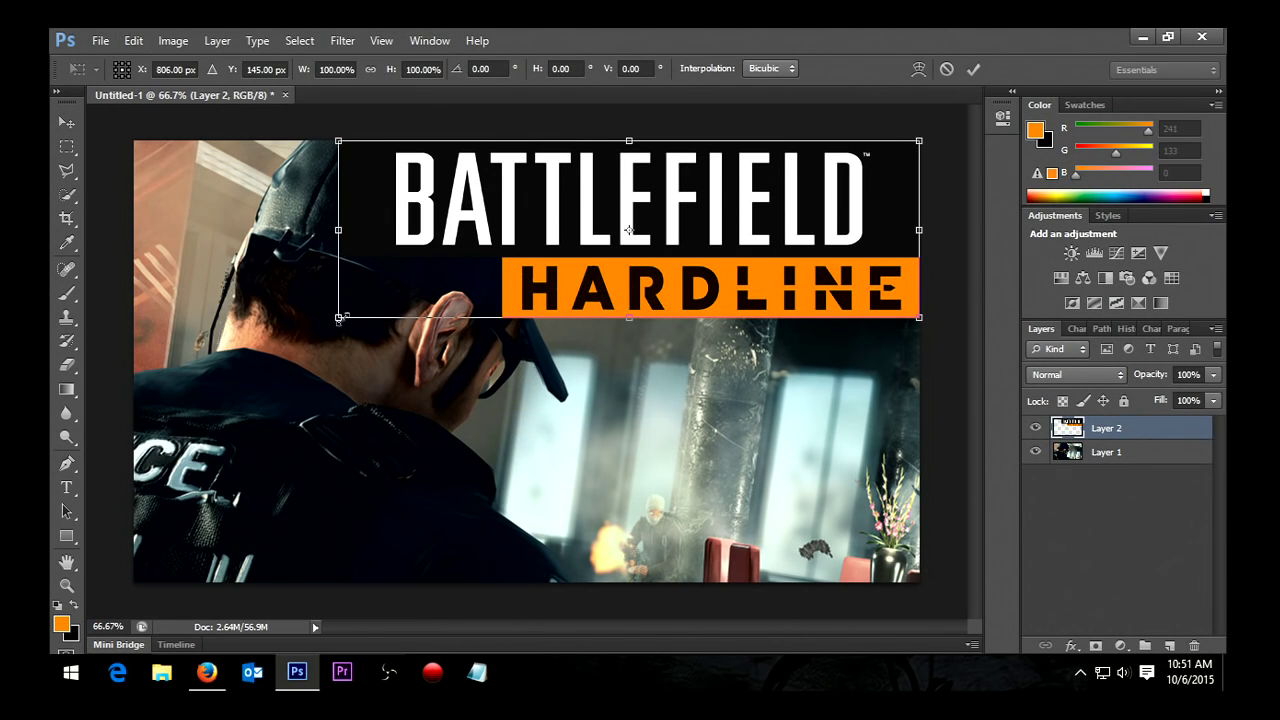
pyautogui.moveTo(338, 318); pyautogui.dragTo(469, 323)
pyautogui.hotkey('ctrl', 'z')
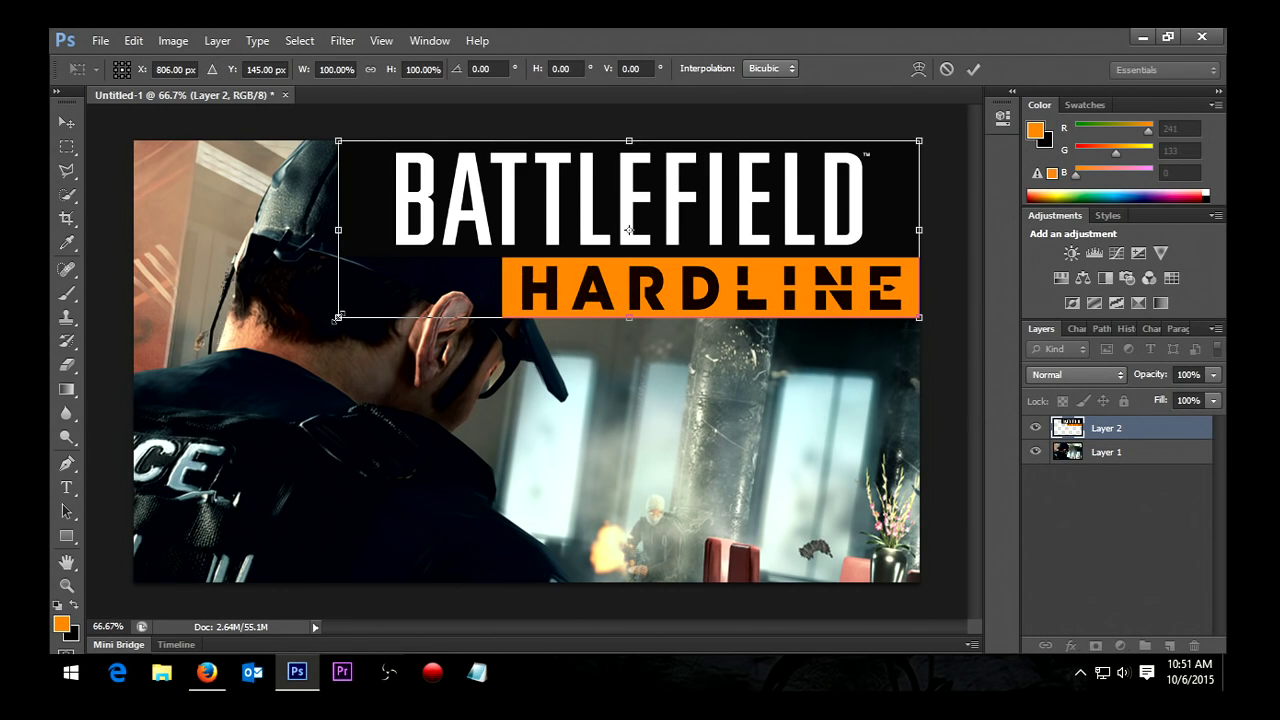
pyautogui.moveTo(338, 317); pyautogui.dragTo(553, 374)
pyautogui.click(66, 122)
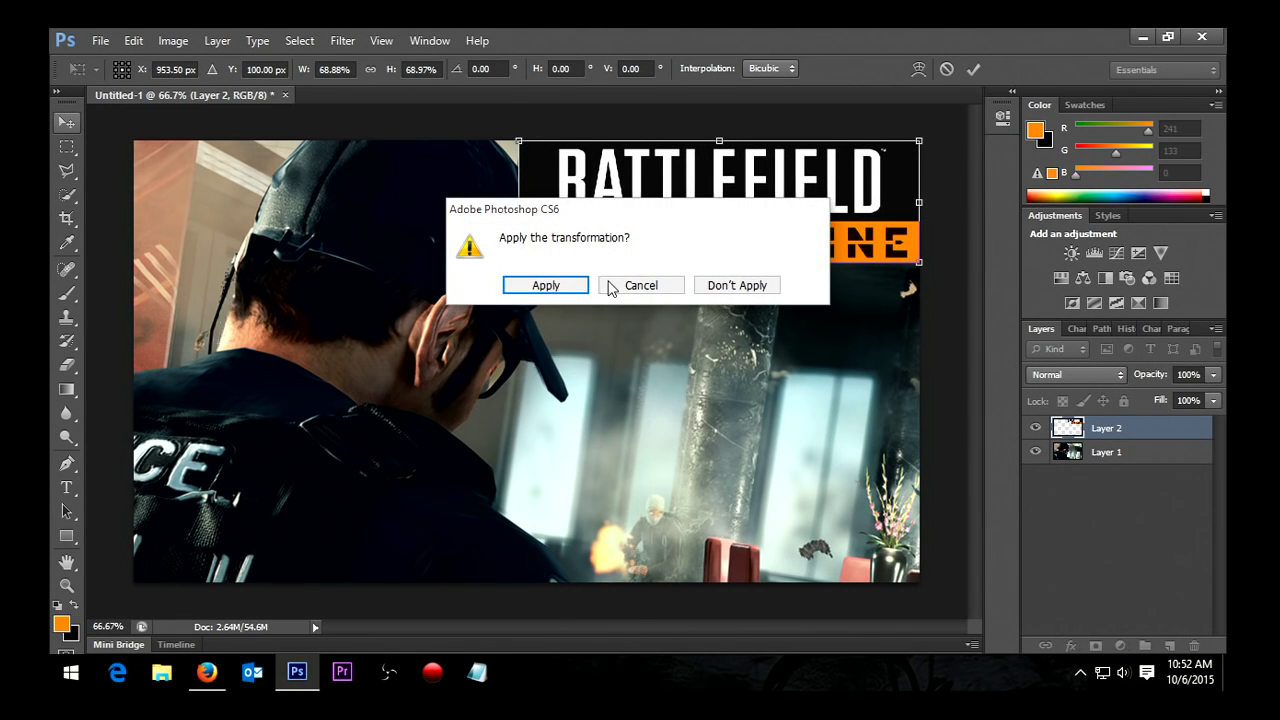
pyautogui.click(546, 286)
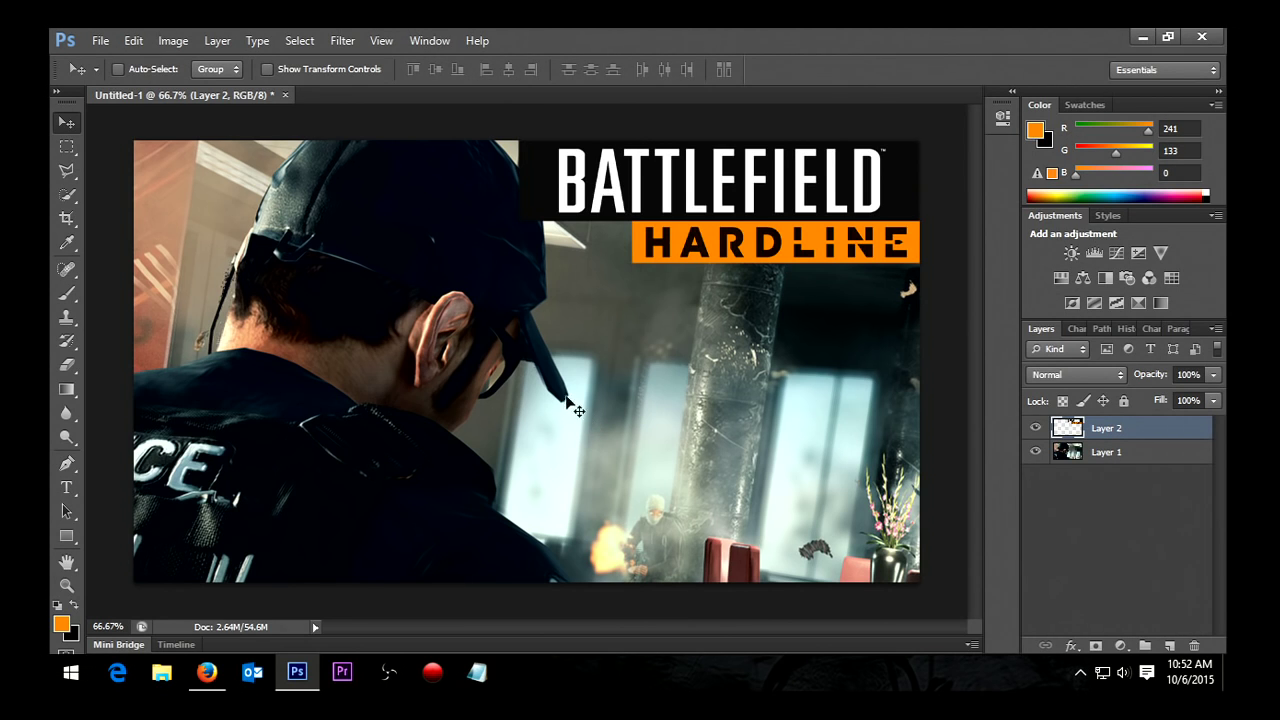
# Step: Add 'SNIPER' text in Impact 150 pt mid-canvas and nudge it slightly right and up
pyautogui.click(67, 489)
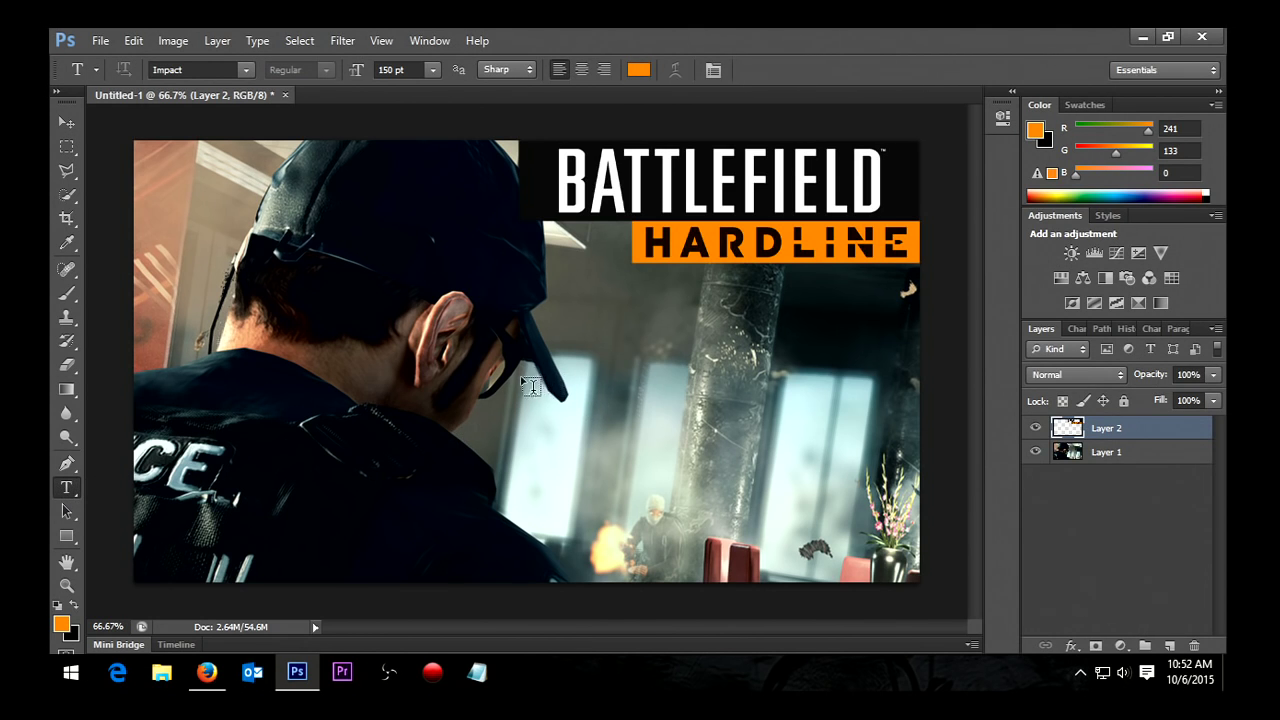
pyautogui.click(194, 70)
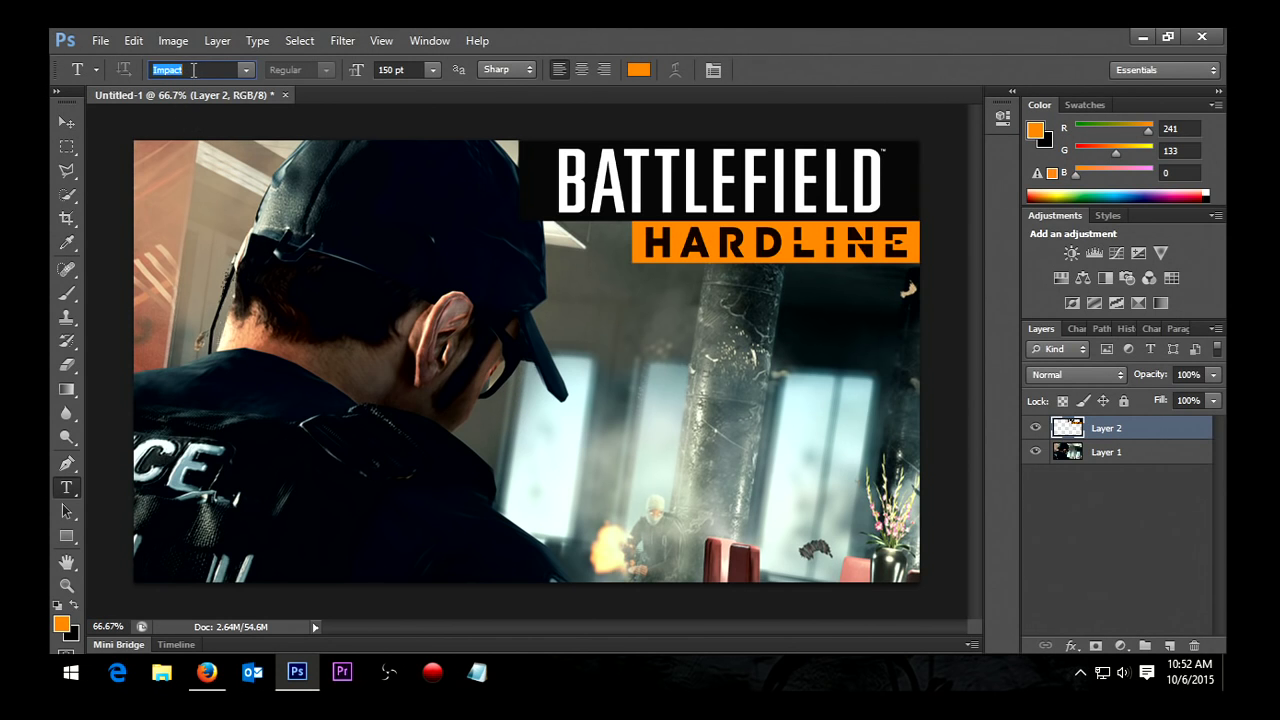
pyautogui.click(409, 69)
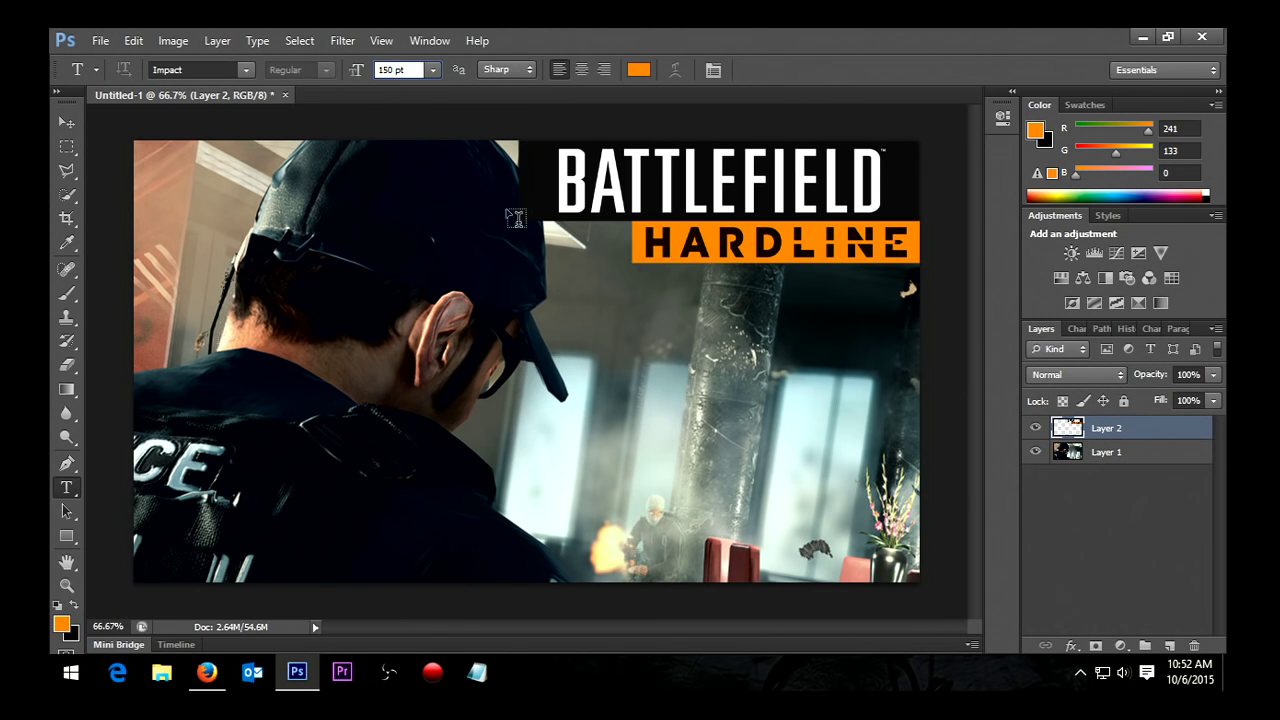
pyautogui.click(484, 413)
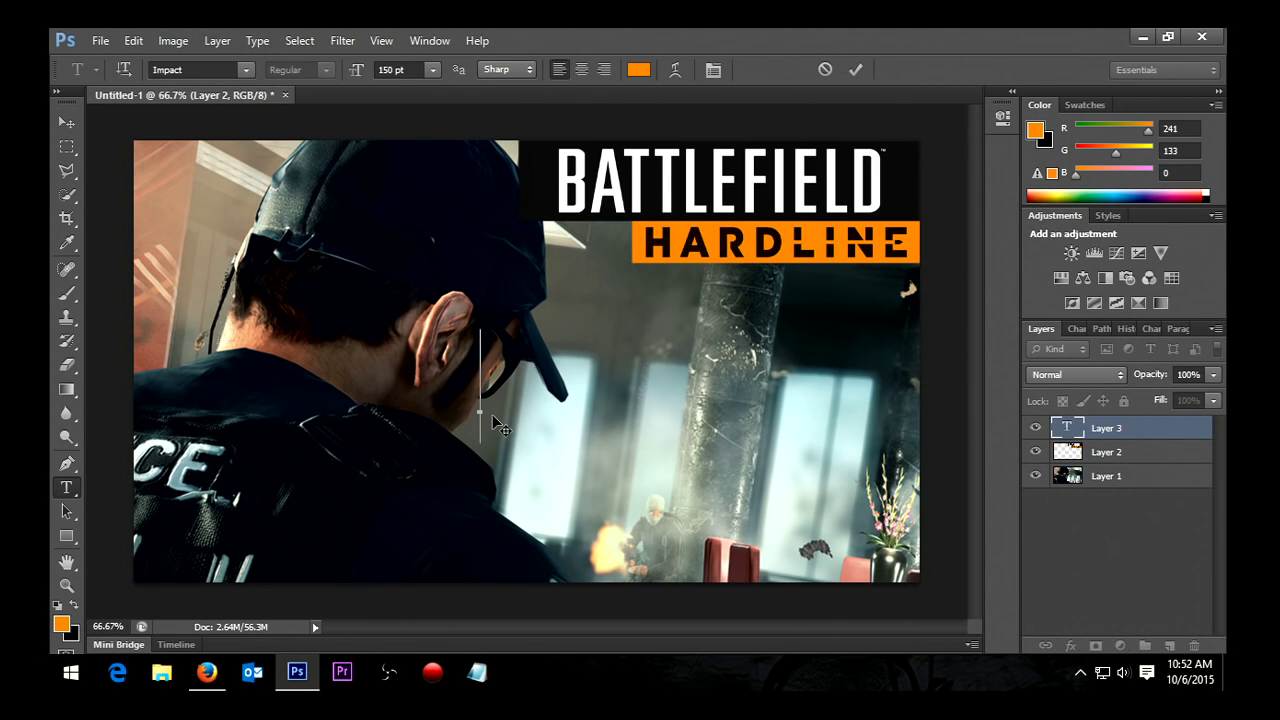
pyautogui.write('SNIPER')
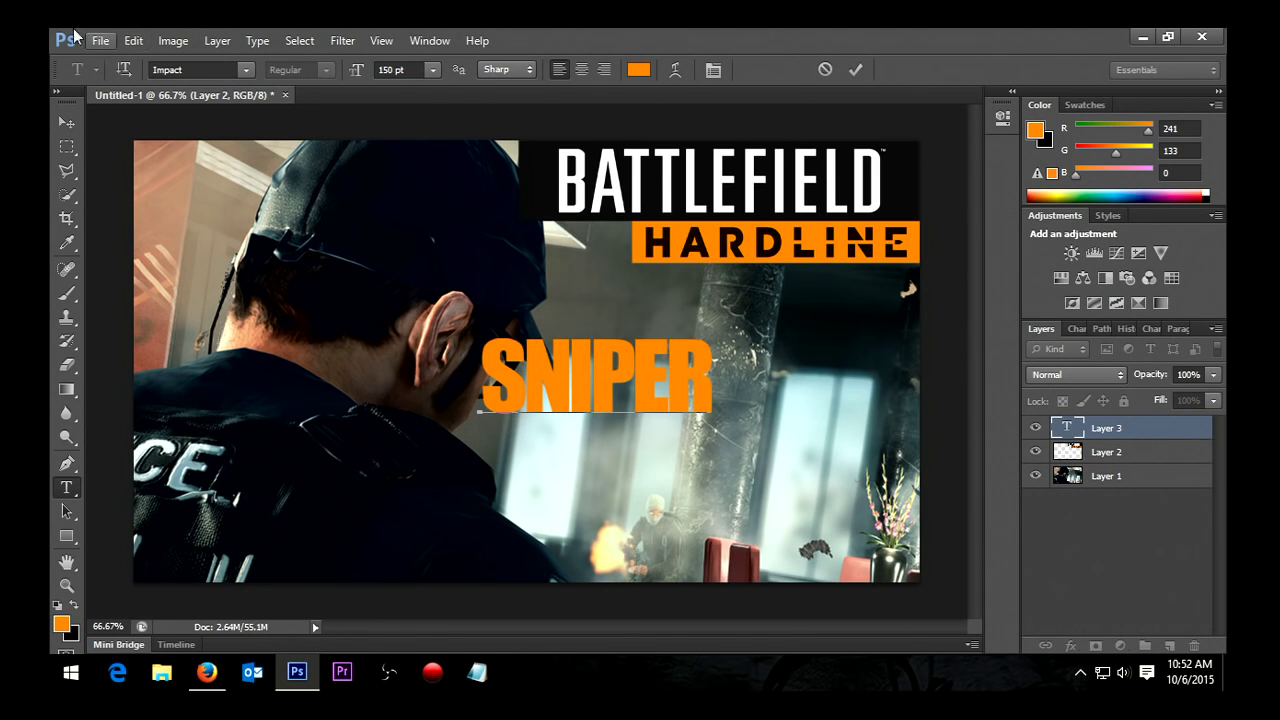
pyautogui.click(66, 122)
pyautogui.moveTo(648, 368); pyautogui.dragTo(684, 360)
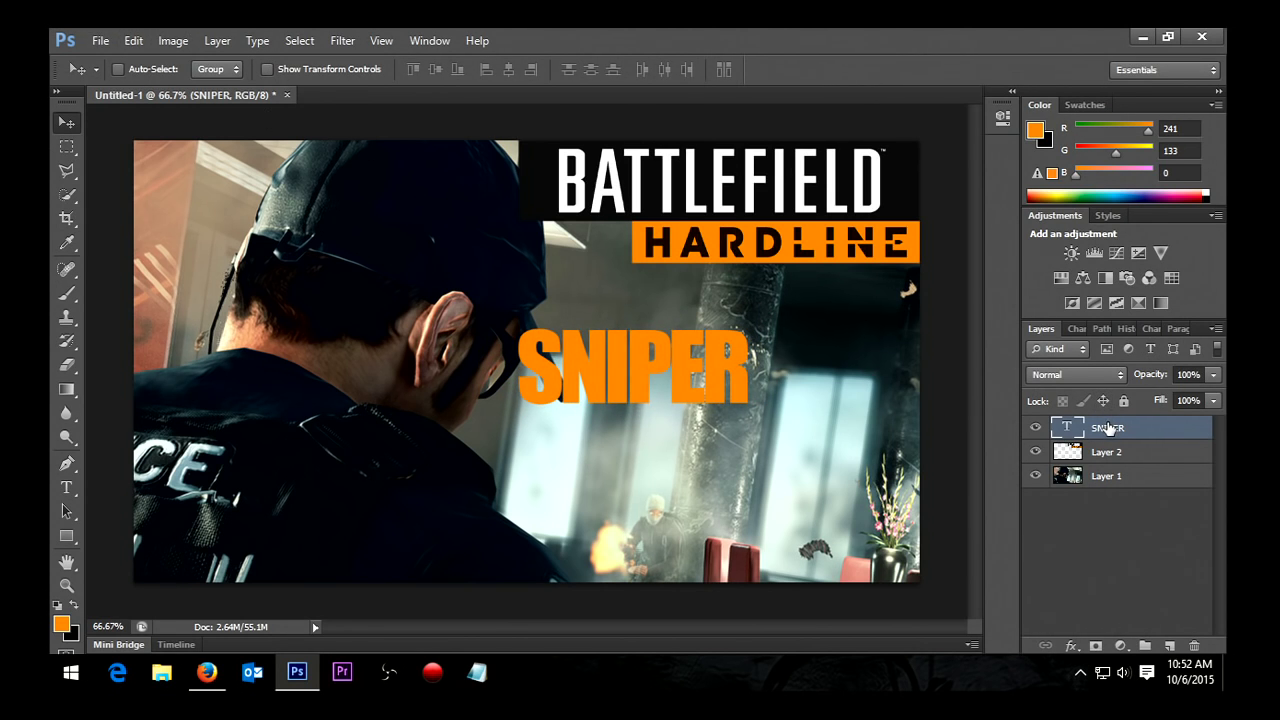
# Step: Scale the SNIPER text to about 212% width and 274% height, reposition it, and apply
pyautogui.click(136, 41)
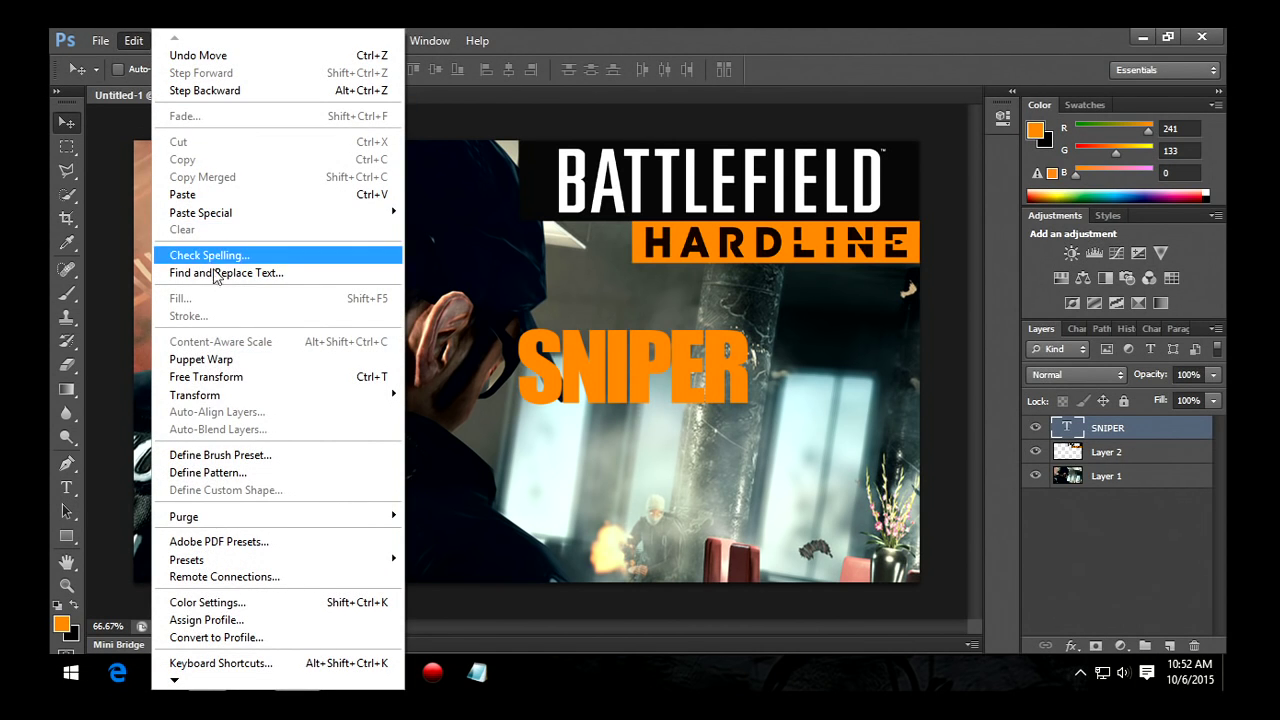
pyautogui.moveTo(300, 394)
pyautogui.click(431, 420)
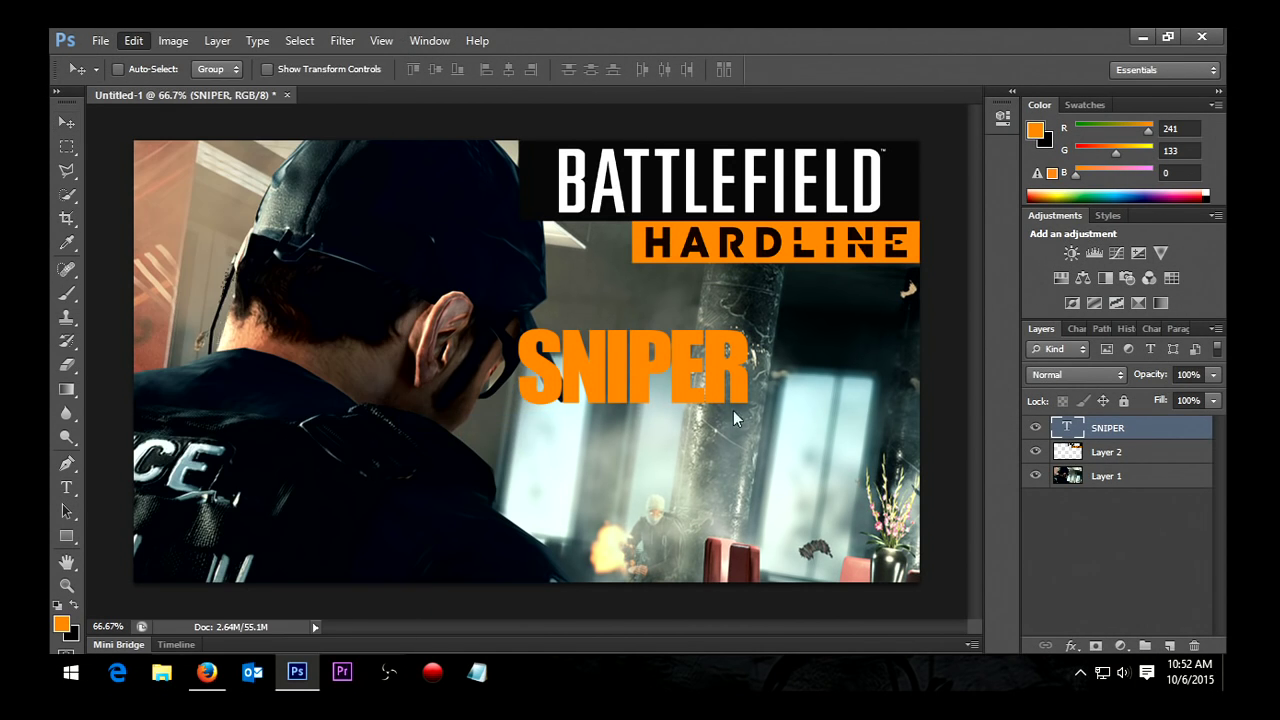
pyautogui.moveTo(749, 436); pyautogui.dragTo(883, 581)
pyautogui.moveTo(790, 441); pyautogui.dragTo(762, 453)
pyautogui.moveTo(494, 463); pyautogui.dragTo(372, 463)
pyautogui.moveTo(618, 322); pyautogui.dragTo(618, 276)
pyautogui.moveTo(583, 364); pyautogui.dragTo(607, 390)
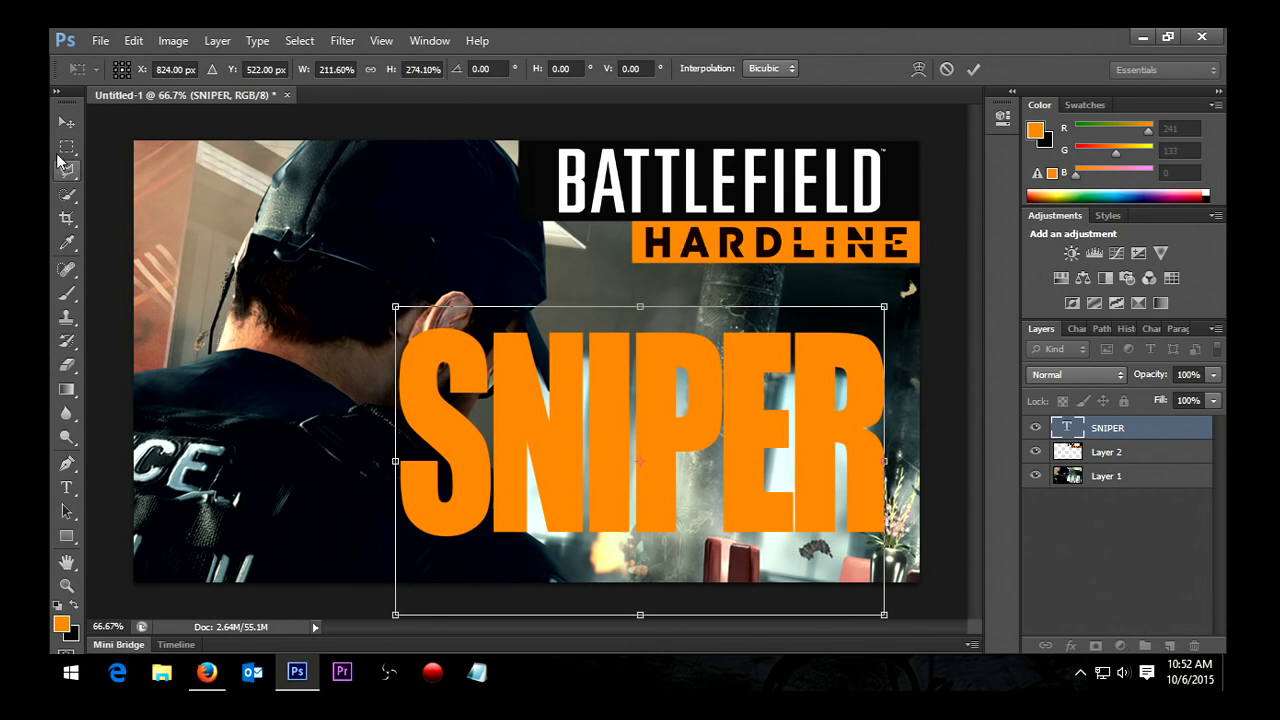
pyautogui.click(66, 122)
pyautogui.click(543, 283)
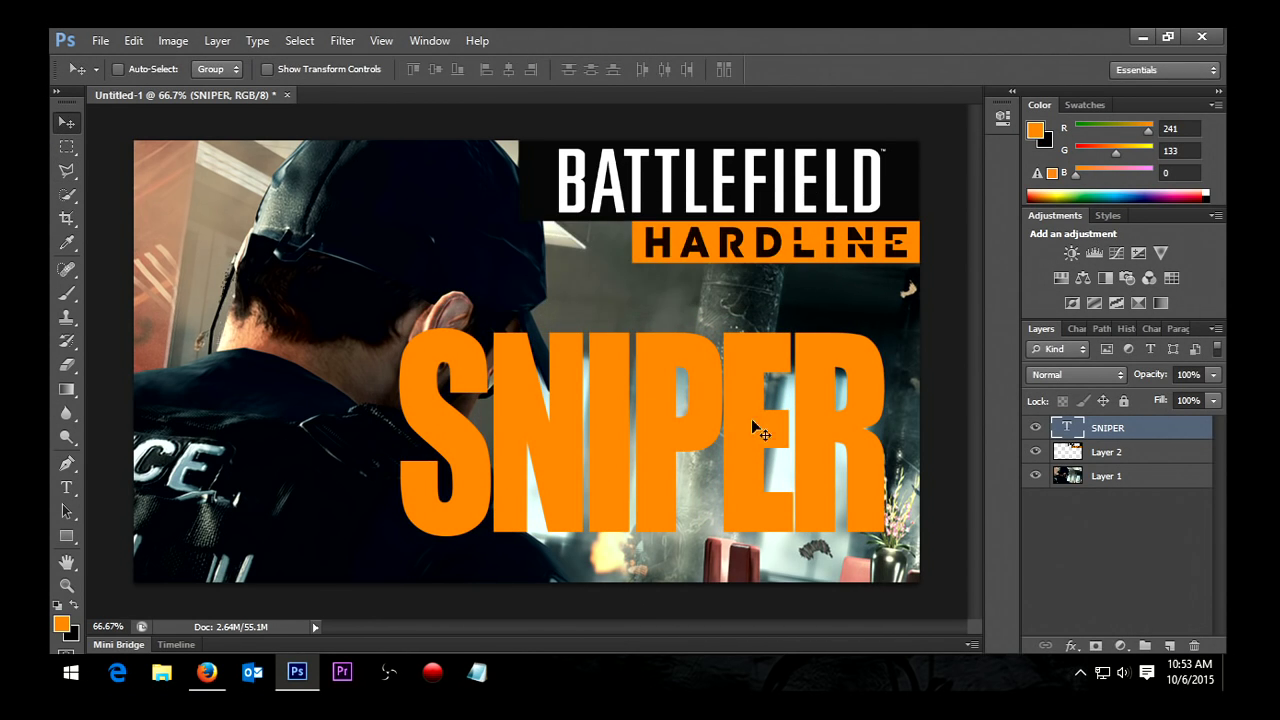